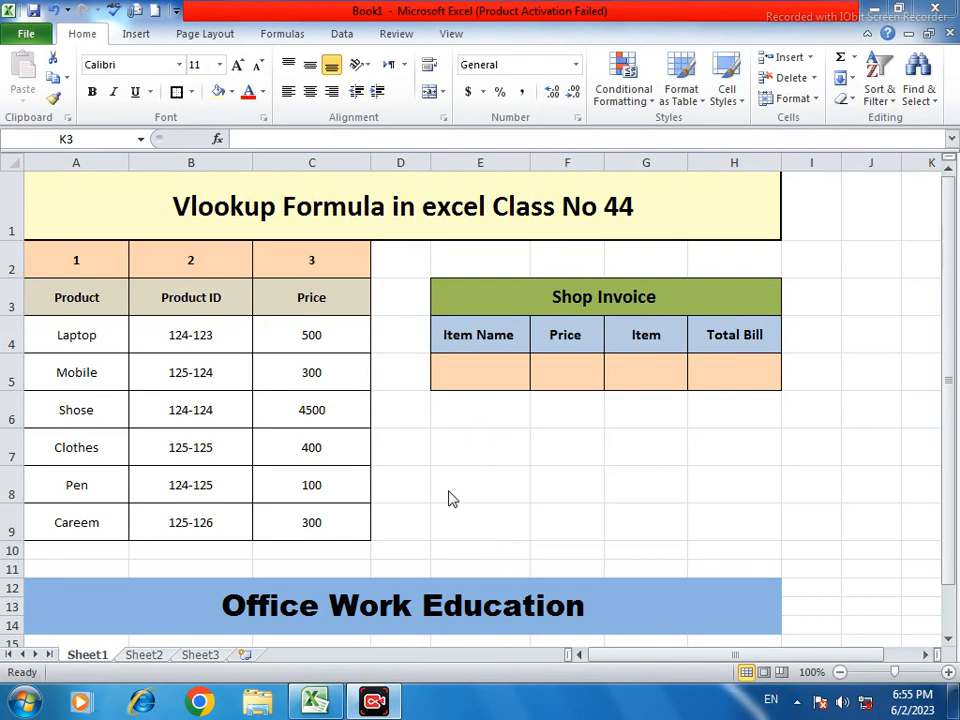
Look over the product price table and the empty Shop Invoice entry cells
click(257, 189)
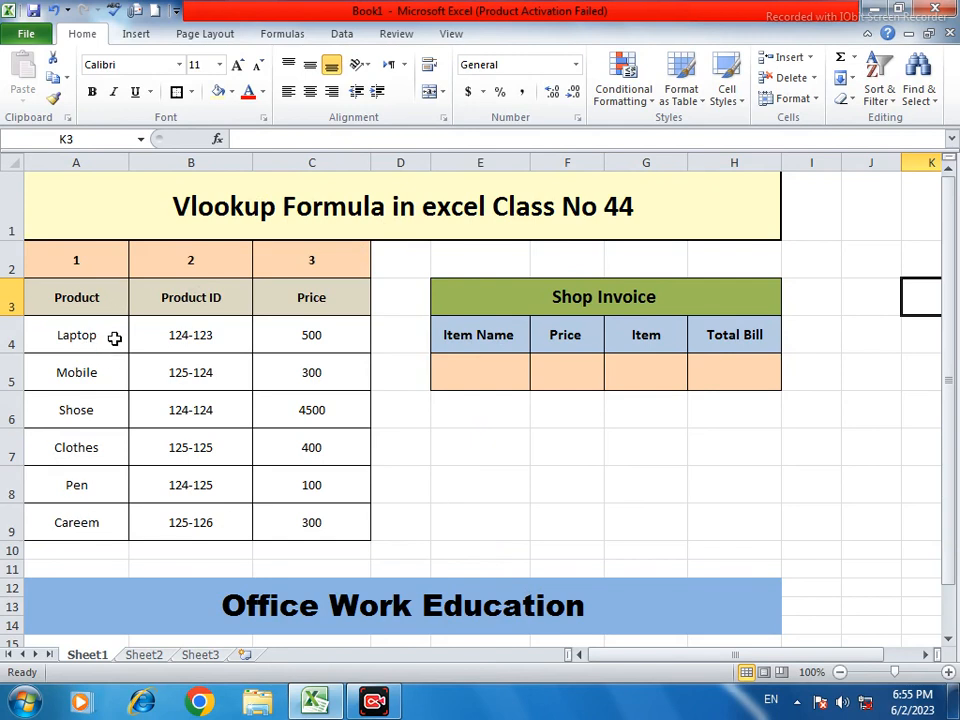
click(115, 338)
click(499, 375)
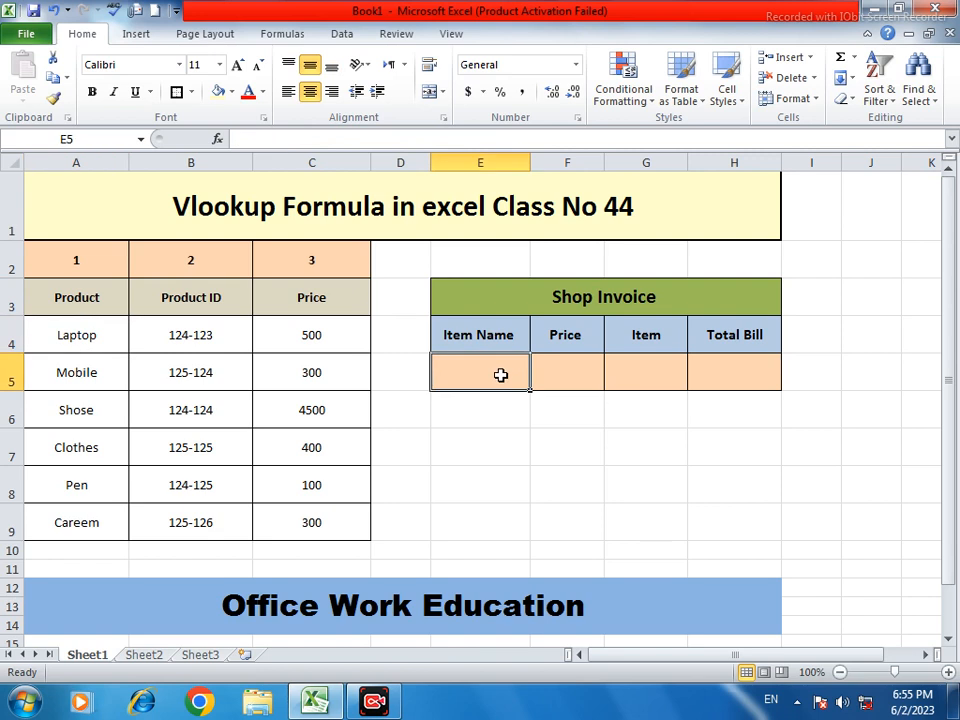
click(641, 369)
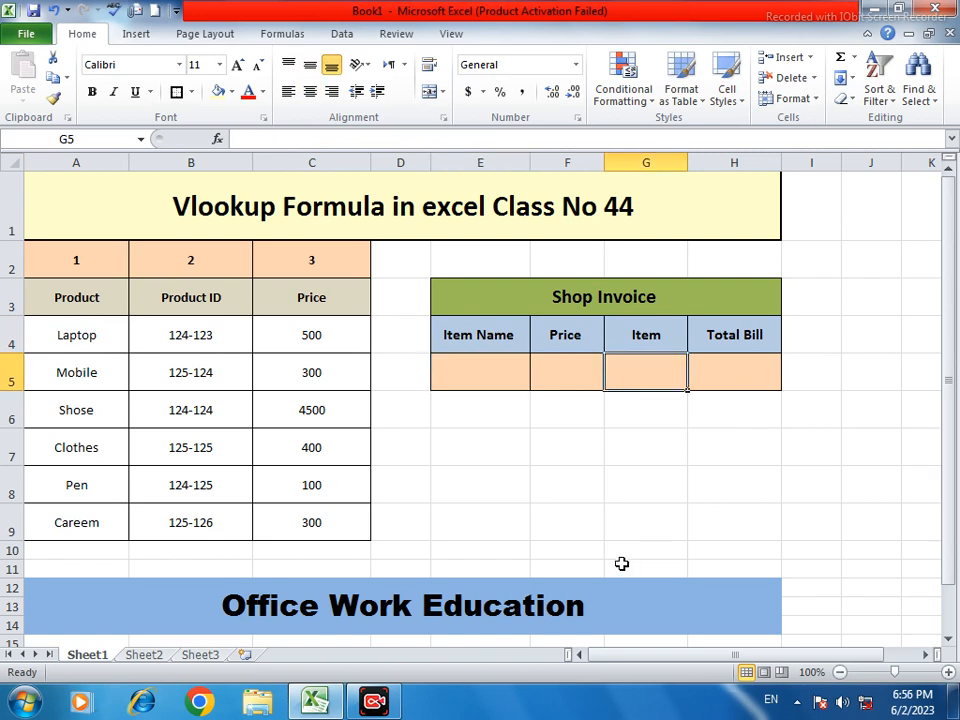
scroll(618, 500, down, 2)
scroll(620, 498, up, 1)
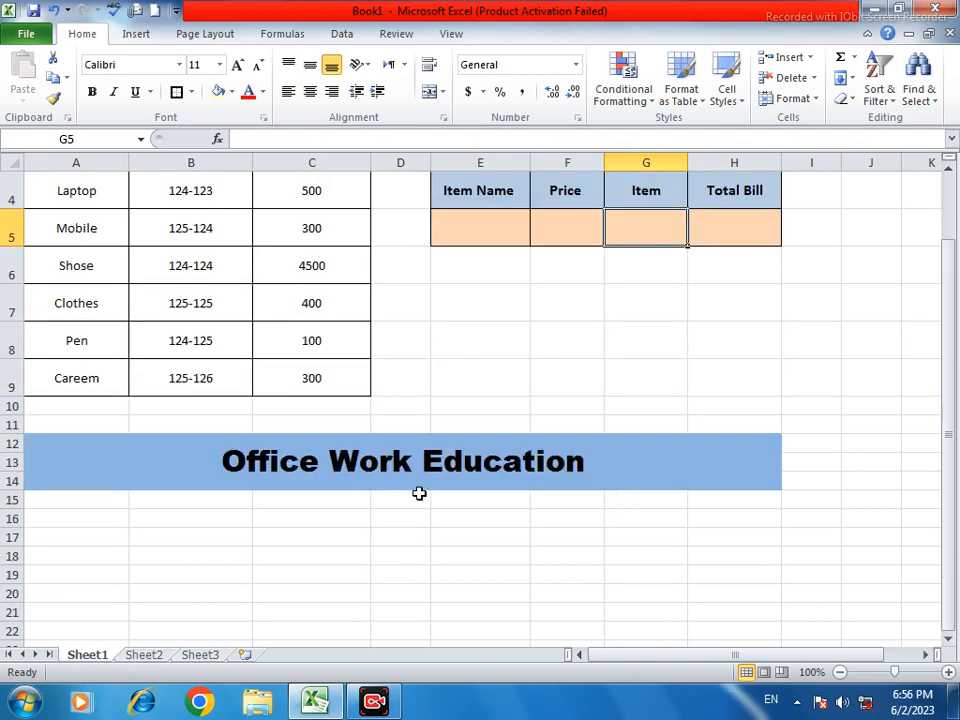
Apply an outline border to the Office Work Education banner in merged cell A12
click(171, 460)
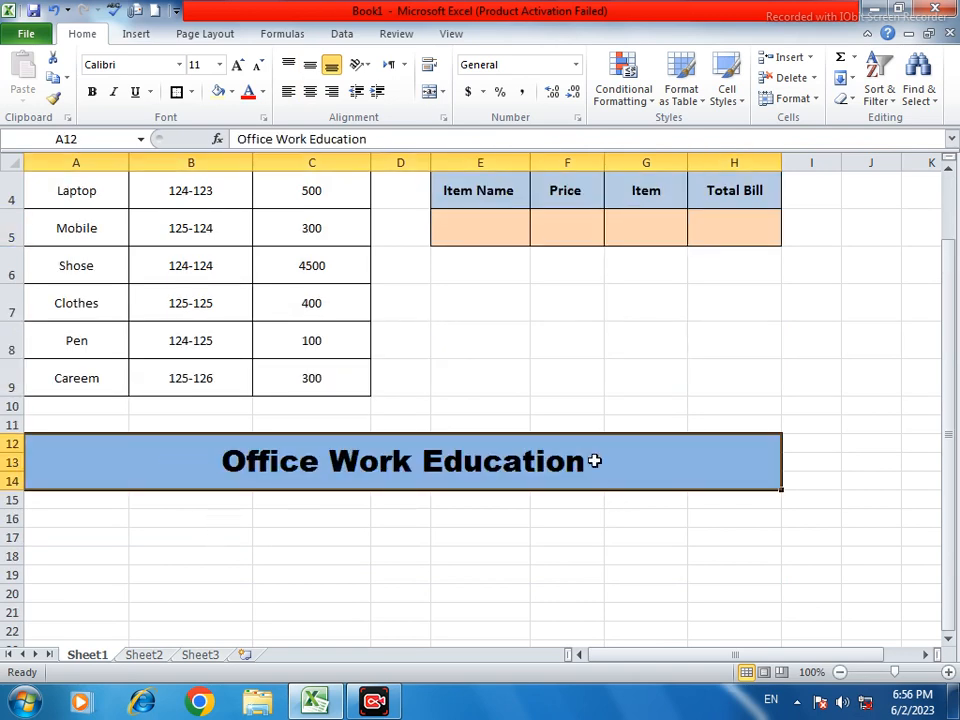
click(180, 94)
click(405, 580)
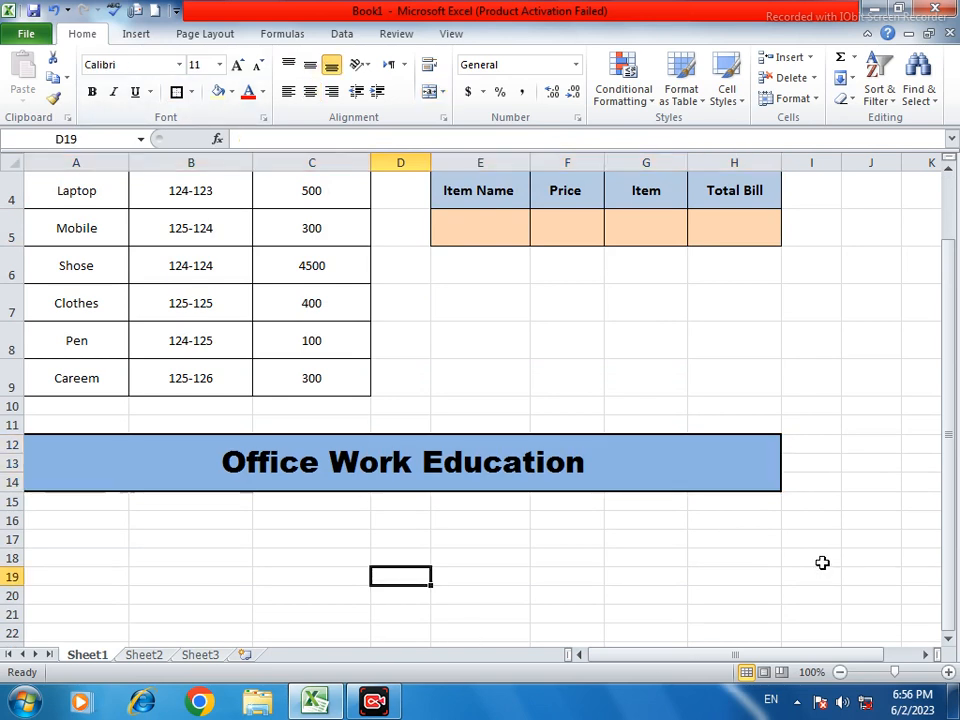
scroll(823, 564, up, 1)
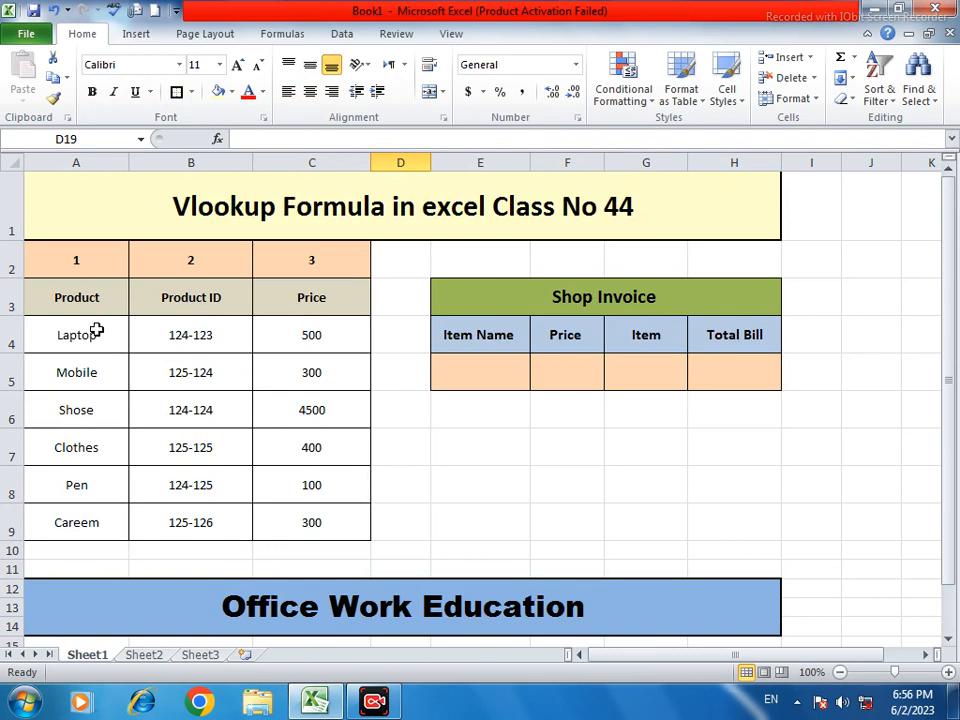
Check Laptop's price 500 and product ID against the invoice's Item Name cell
click(483, 368)
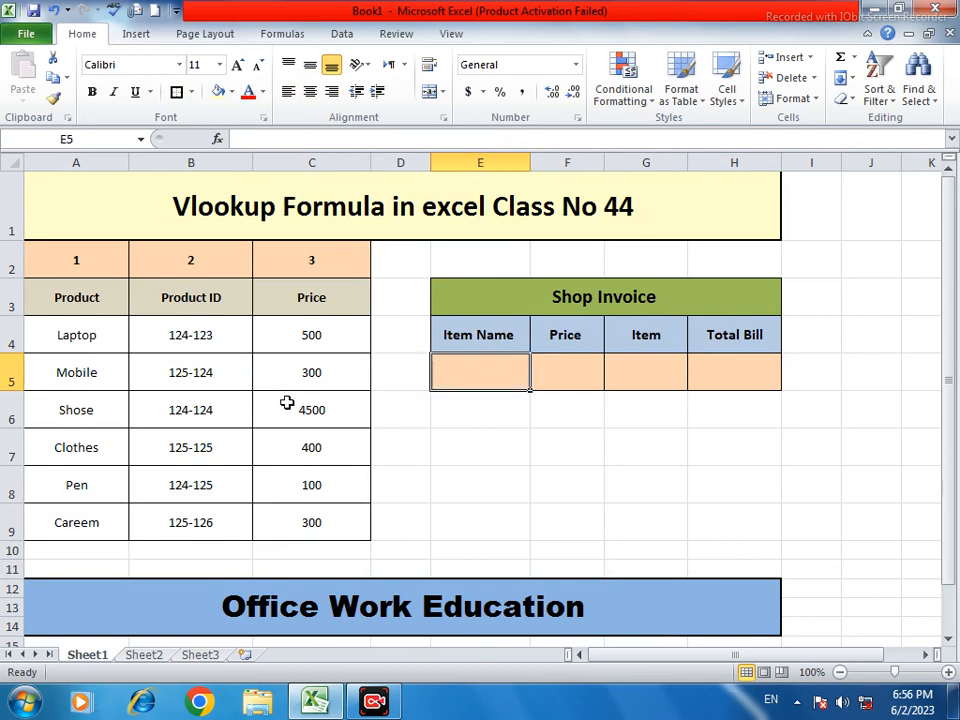
click(318, 328)
click(230, 334)
click(470, 361)
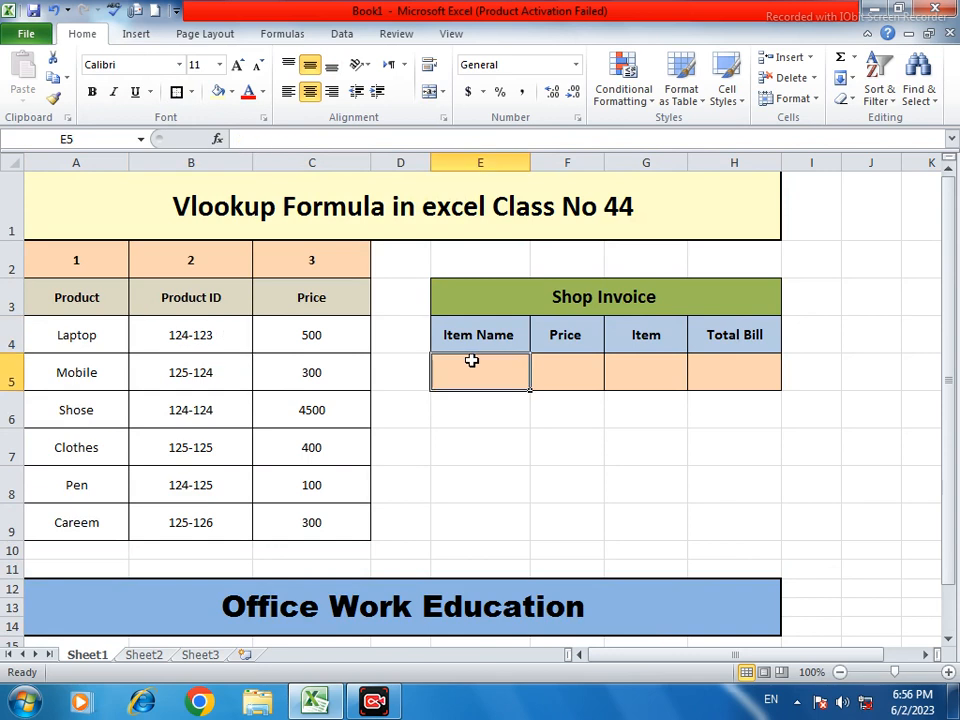
click(114, 341)
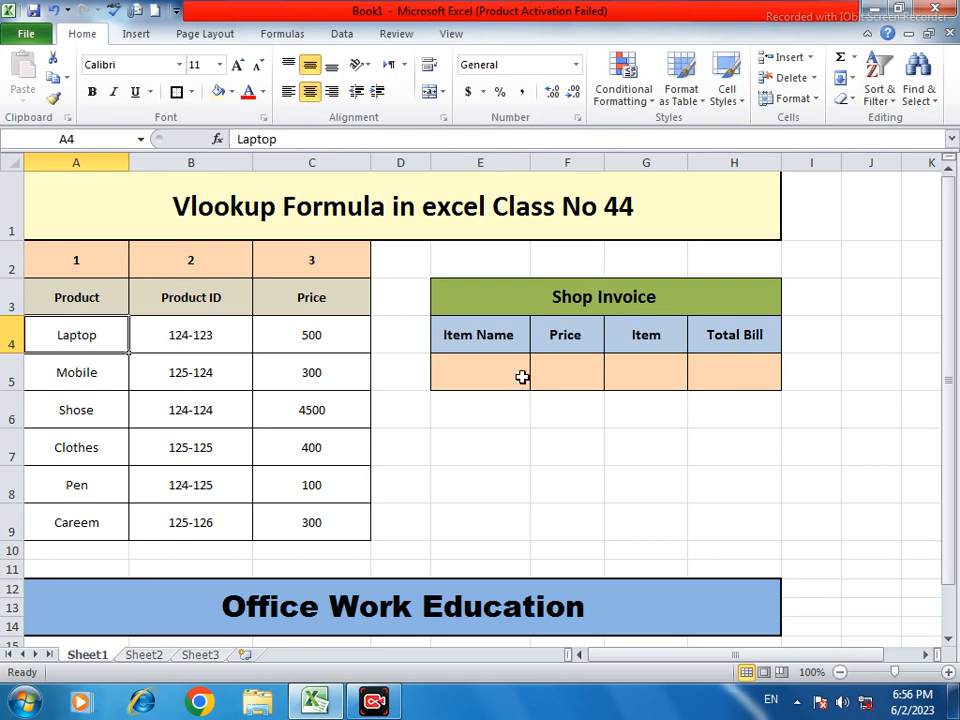
click(484, 413)
Enter Laptop as the item name in E5 and 3 as the item count
click(498, 375)
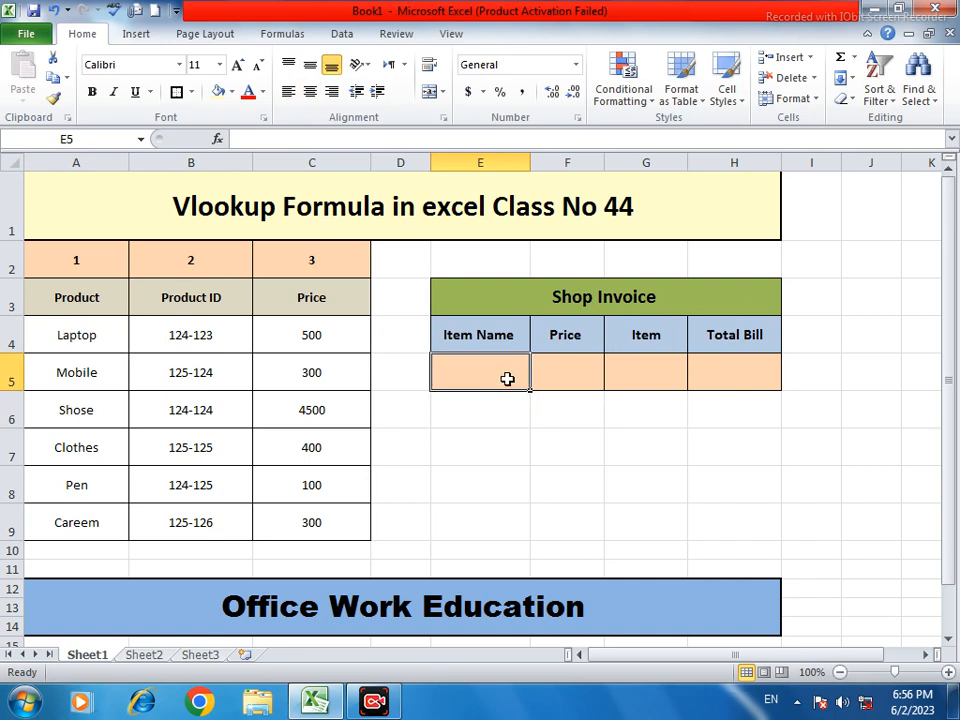
text(L)
text(apti)
key(BackSpace)
text(op)
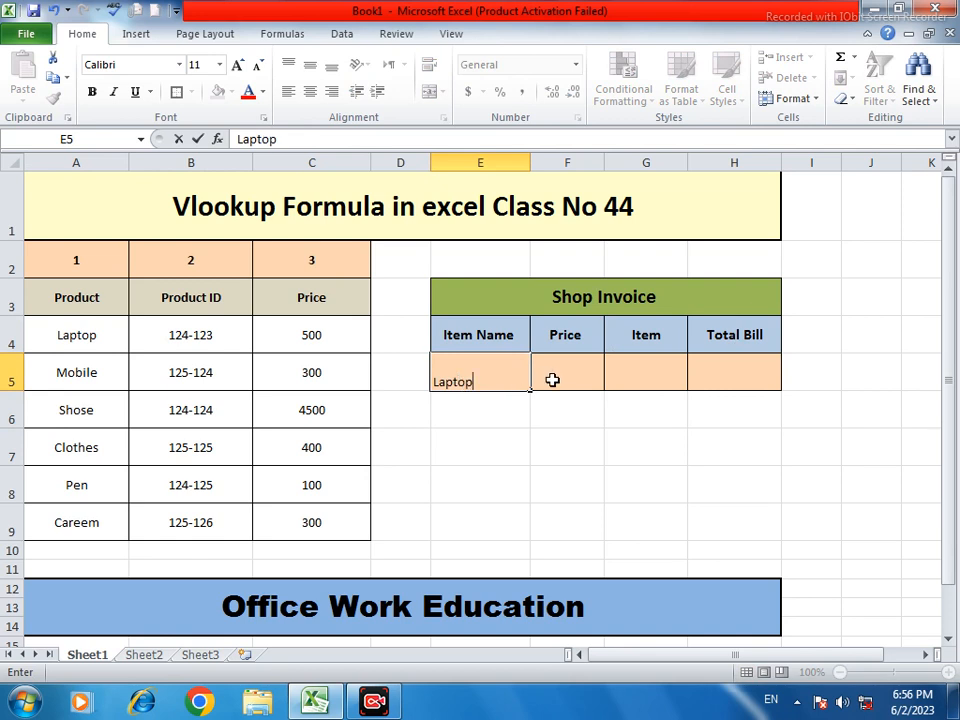
click(553, 377)
click(631, 368)
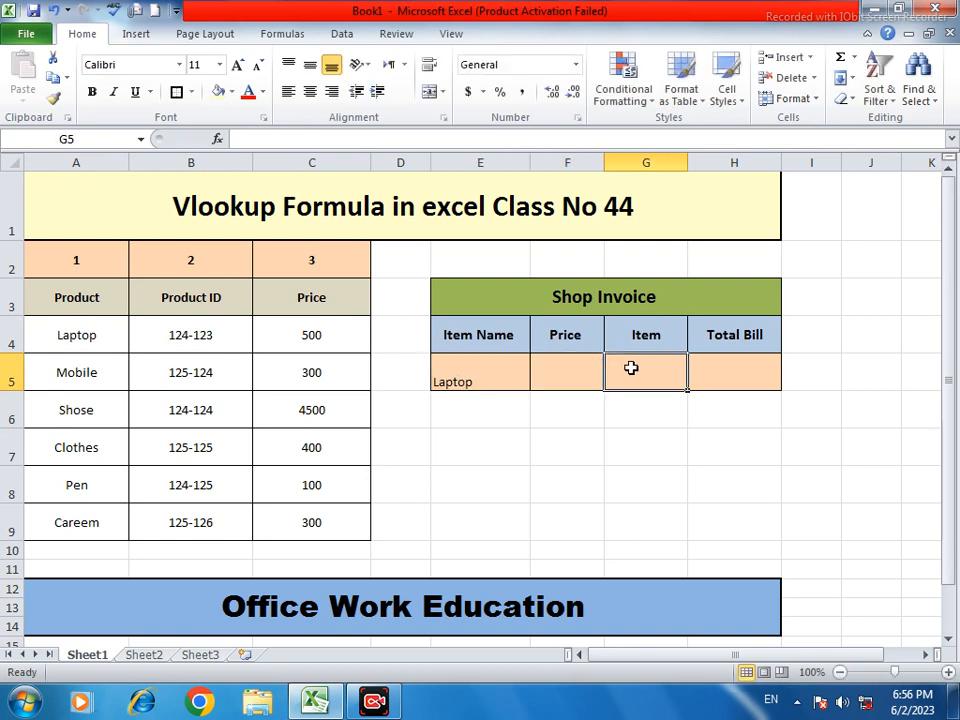
text(3)
click(777, 381)
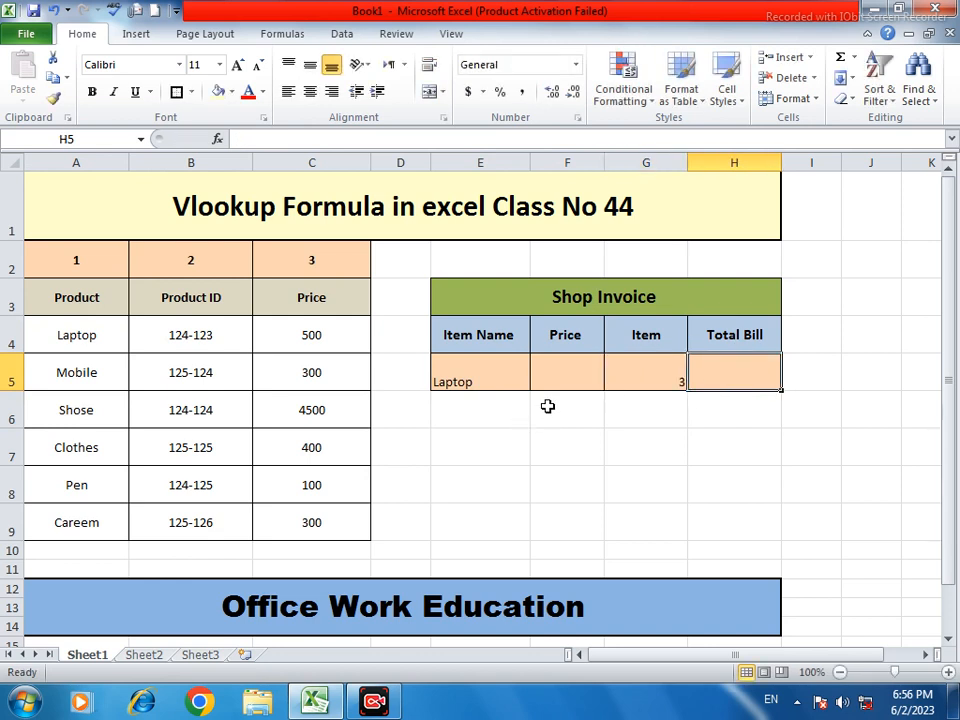
Center the invoice entry row E5:H5 both horizontally and vertically
drag(461, 369, 704, 366)
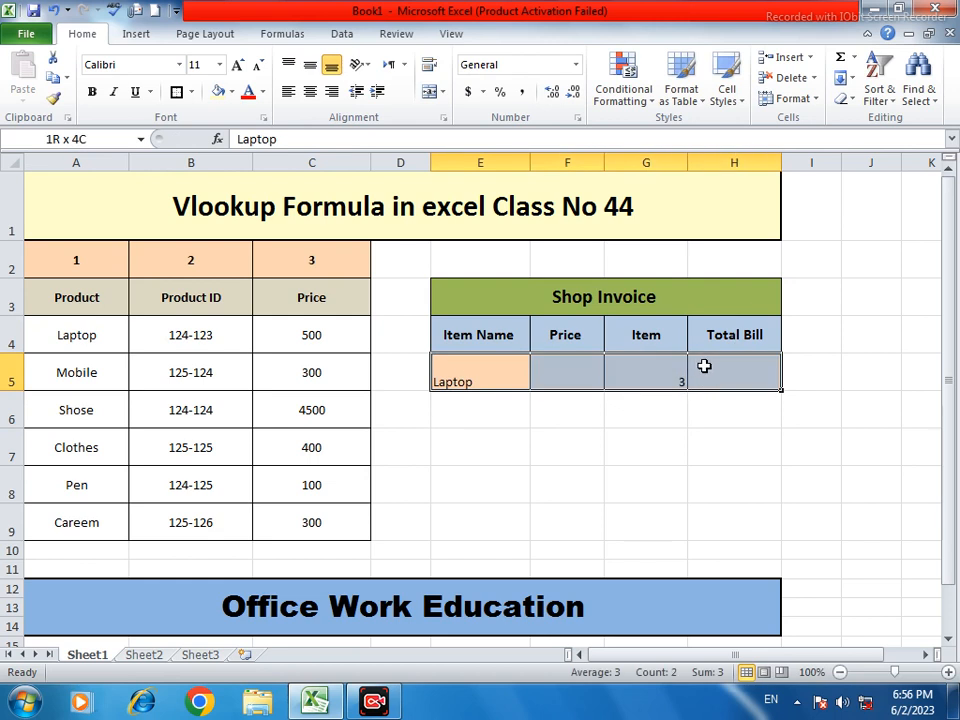
click(310, 91)
click(313, 65)
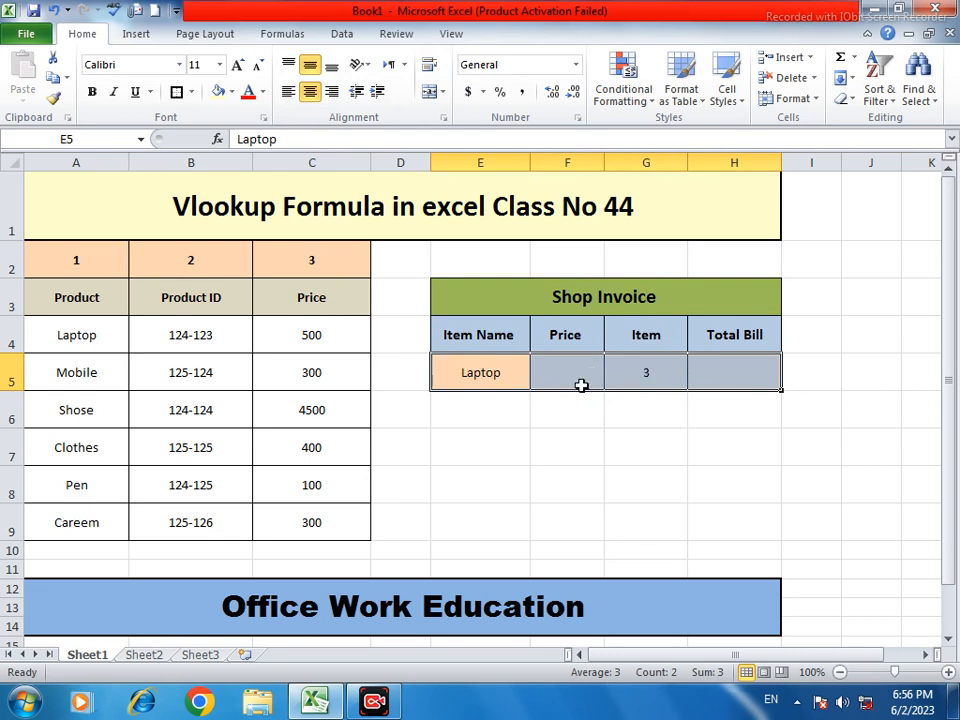
Clear the item count and Price cells so they stay empty
click(657, 379)
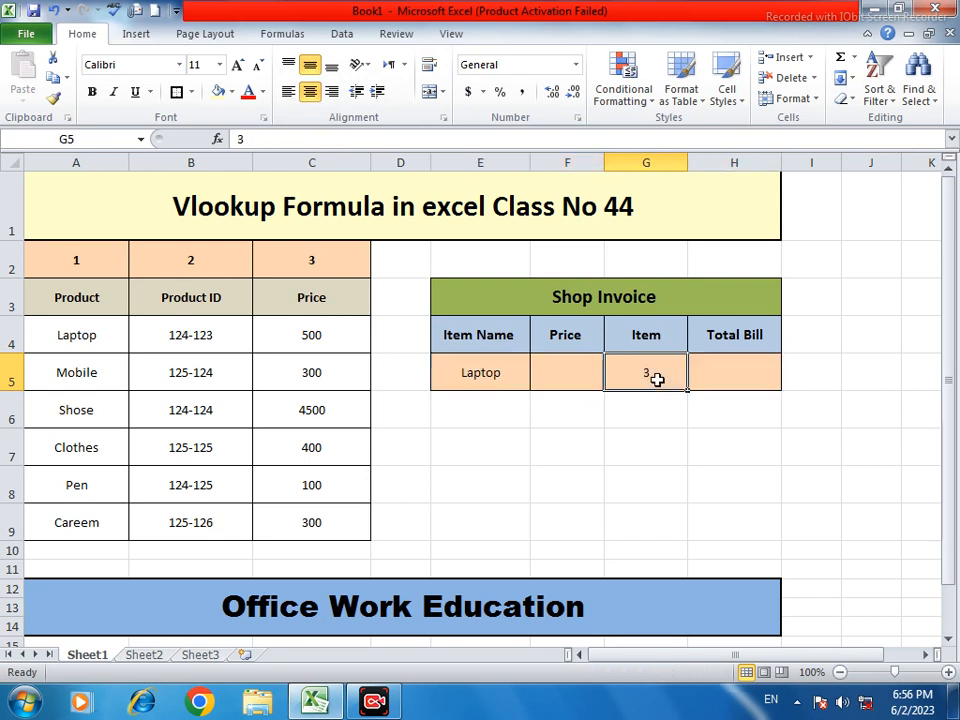
key(BackSpace)
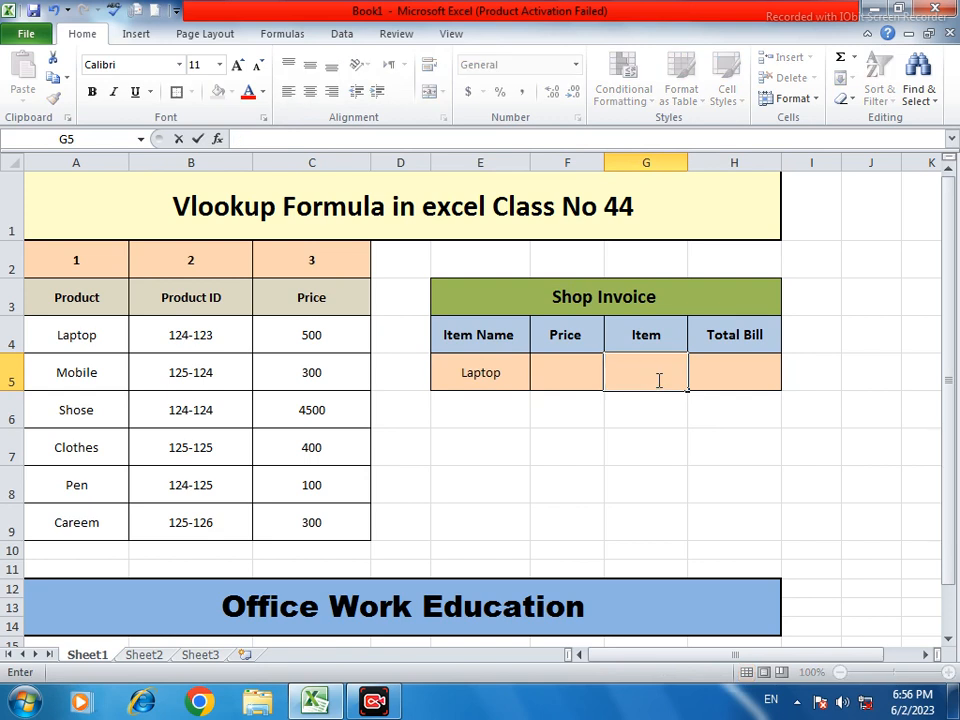
click(572, 378)
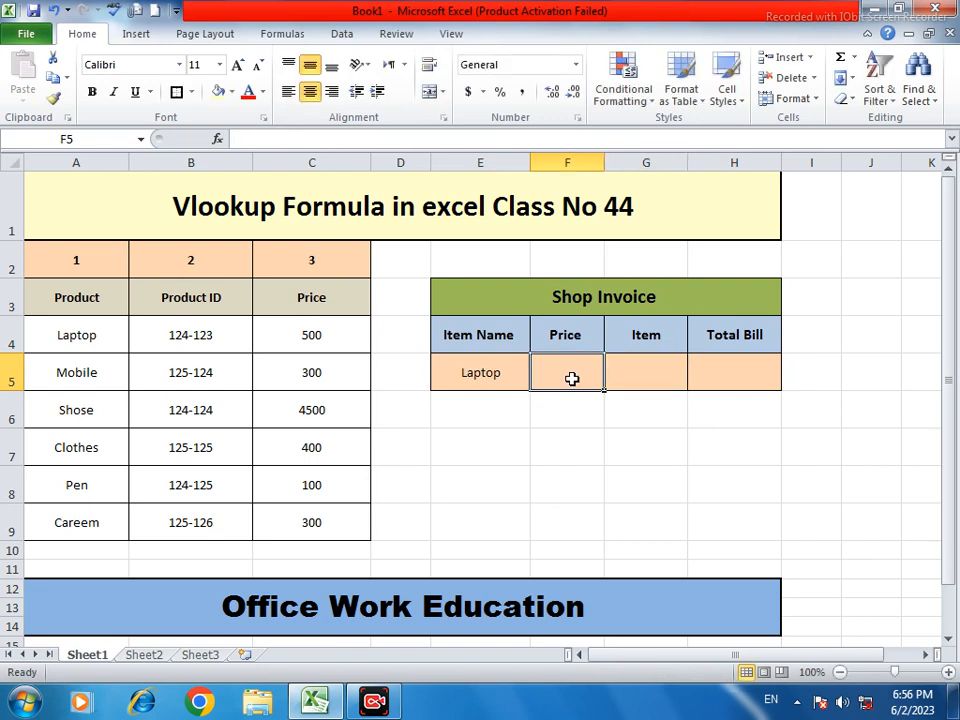
key(BackSpace)
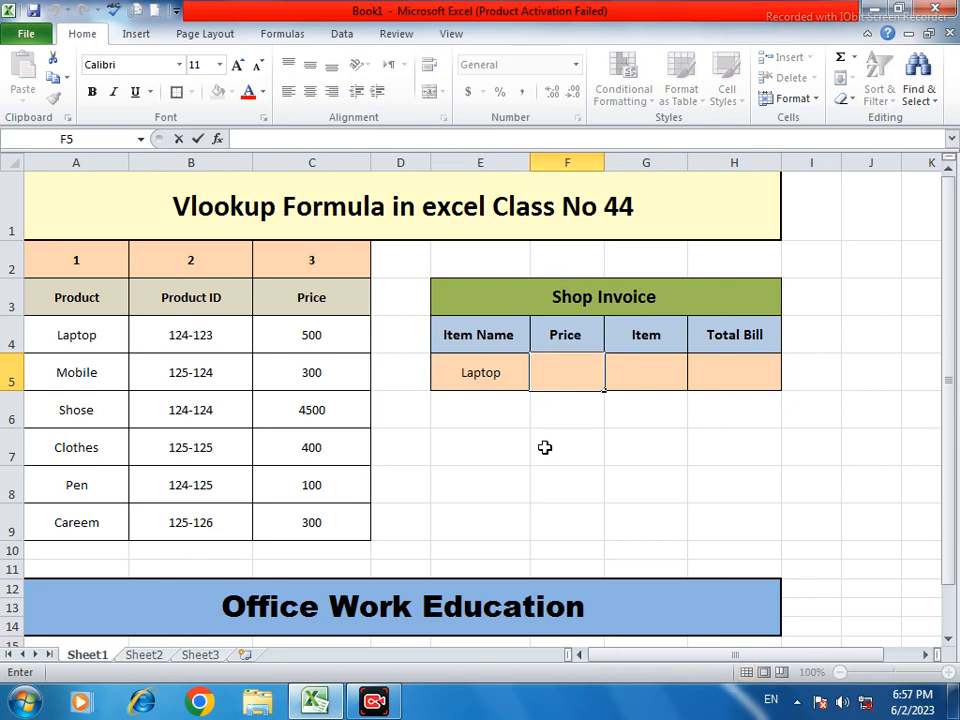
click(487, 456)
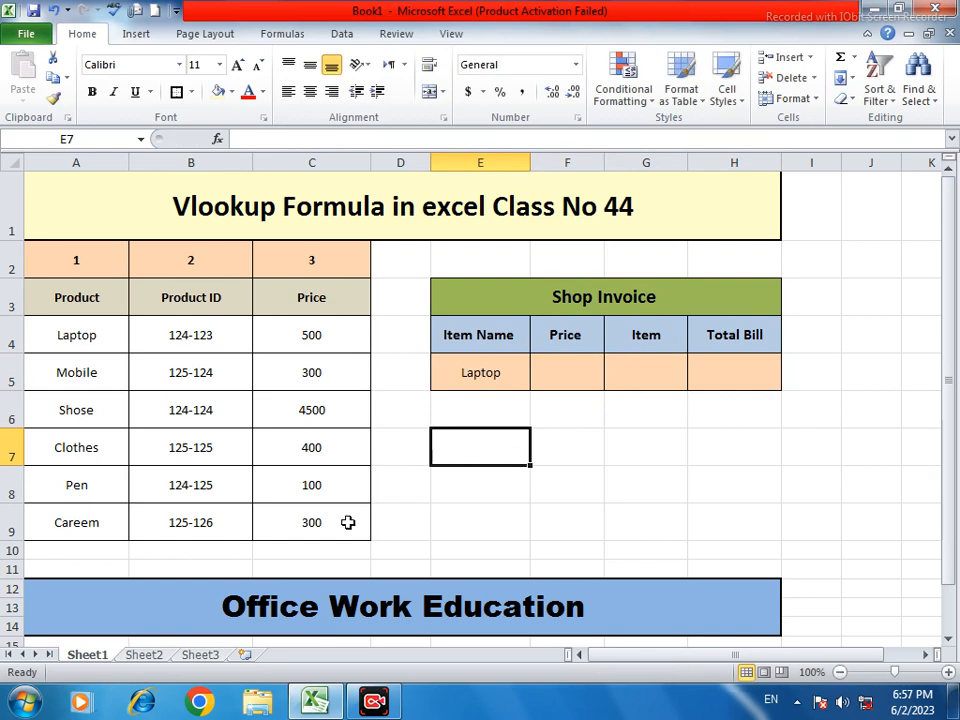
click(311, 619)
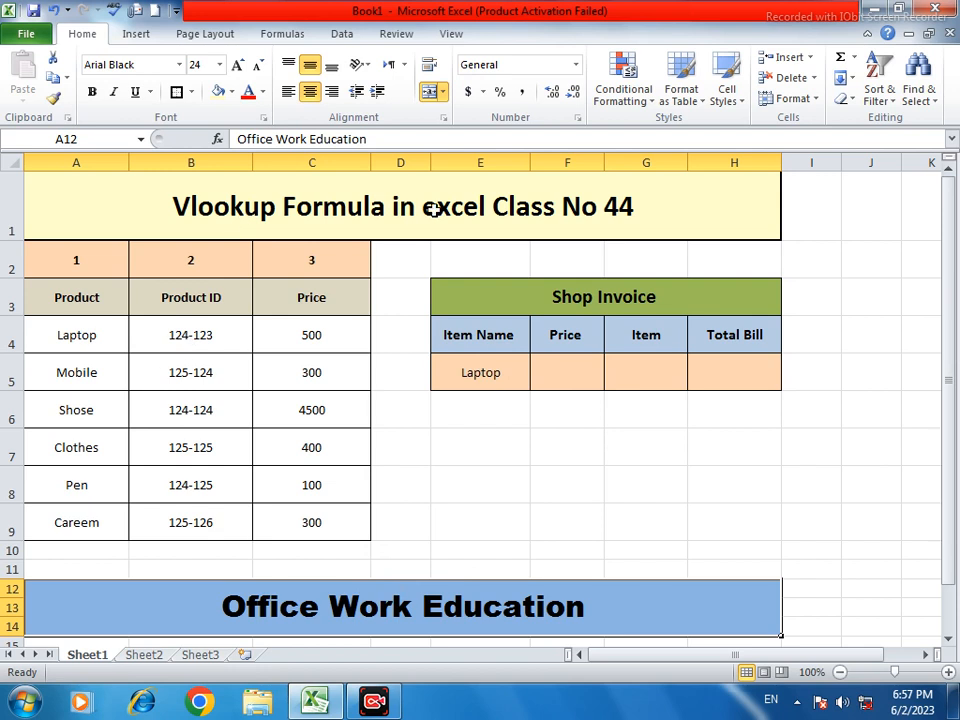
click(386, 199)
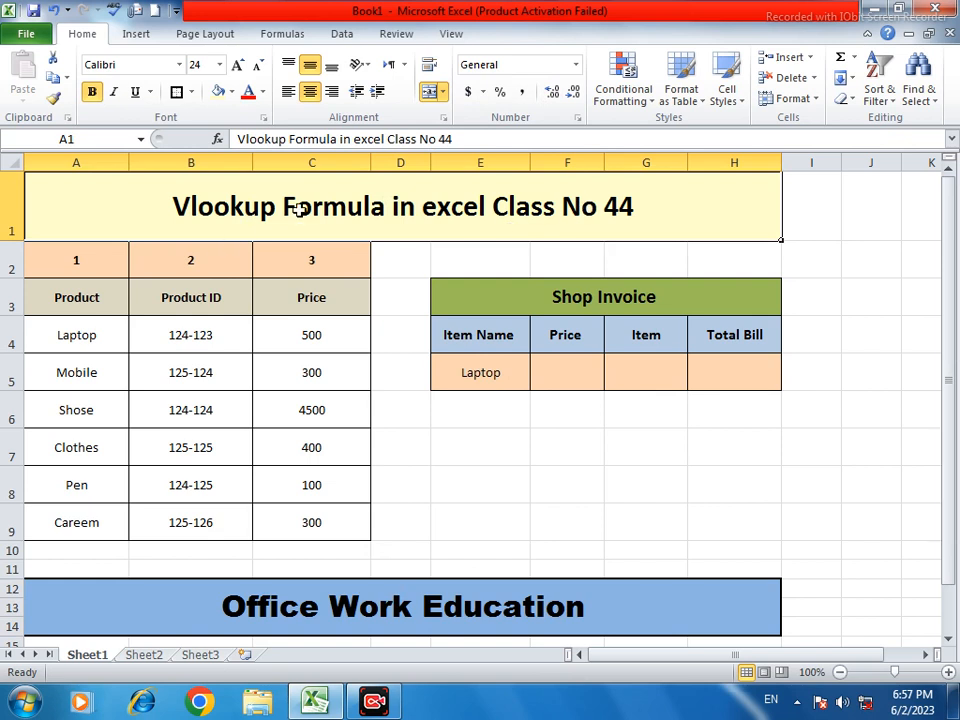
click(563, 371)
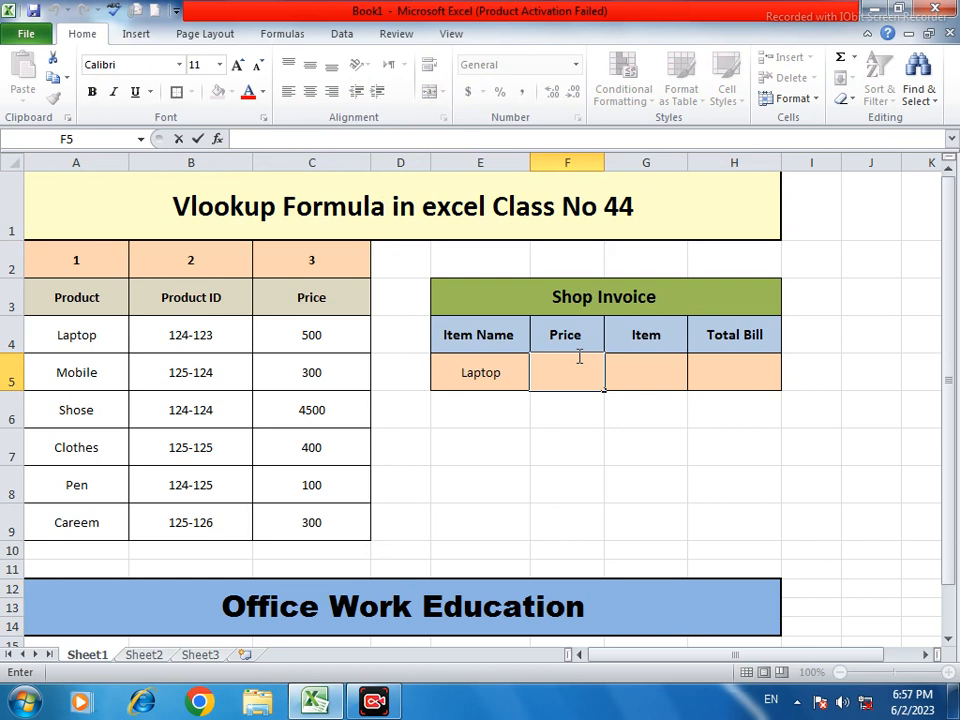
Enter =VLOOKUP(E5,A3:C9,4,0) in F5, which returns a #REF! error
text(=)
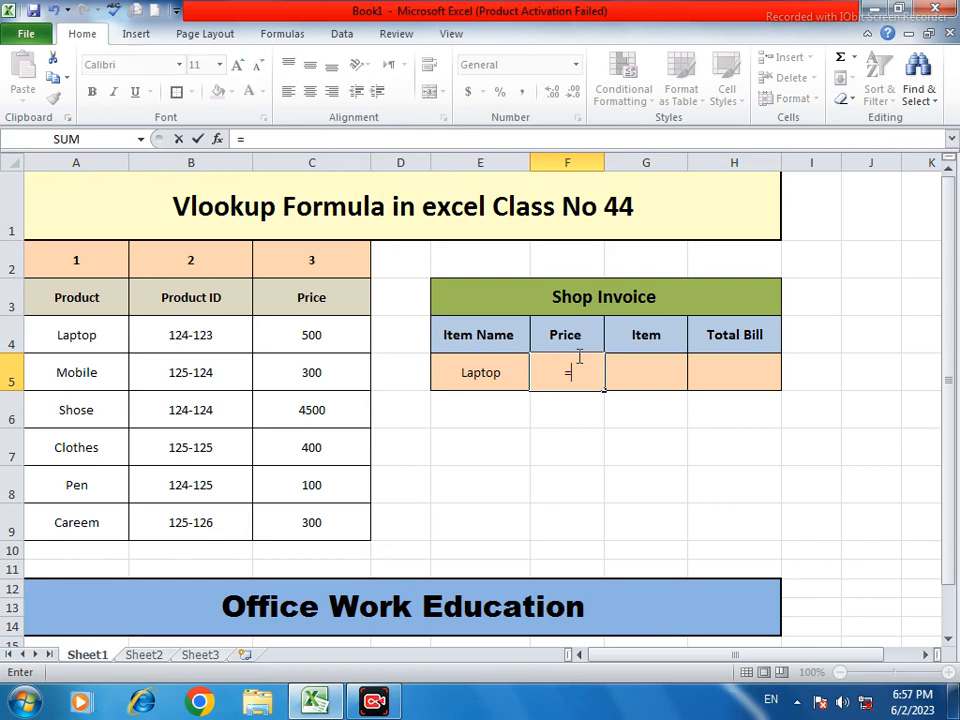
text(V)
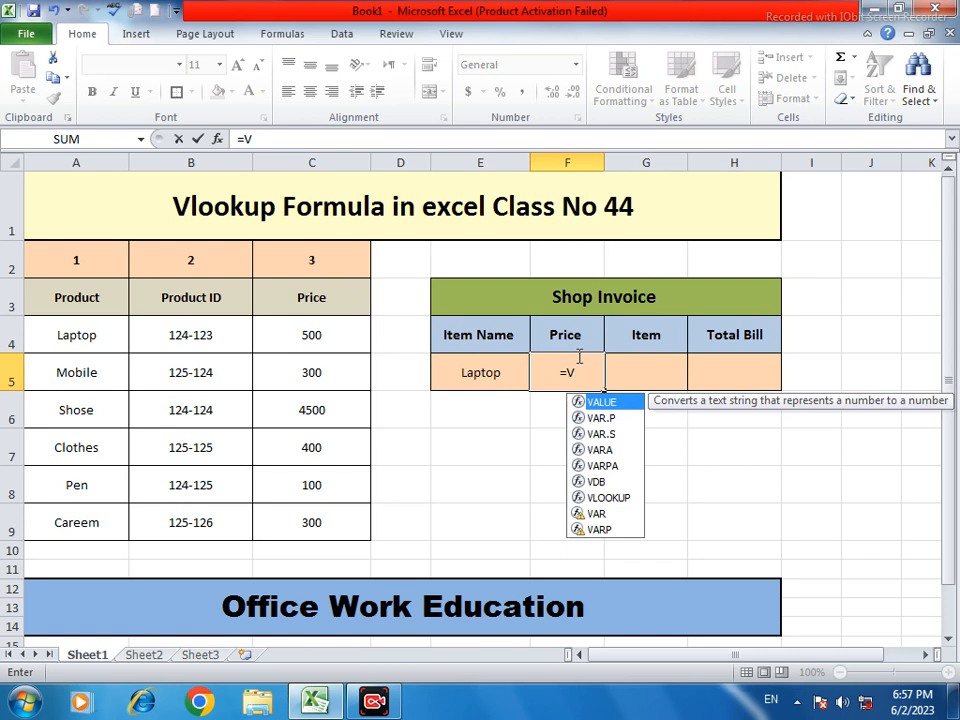
text(lookup()
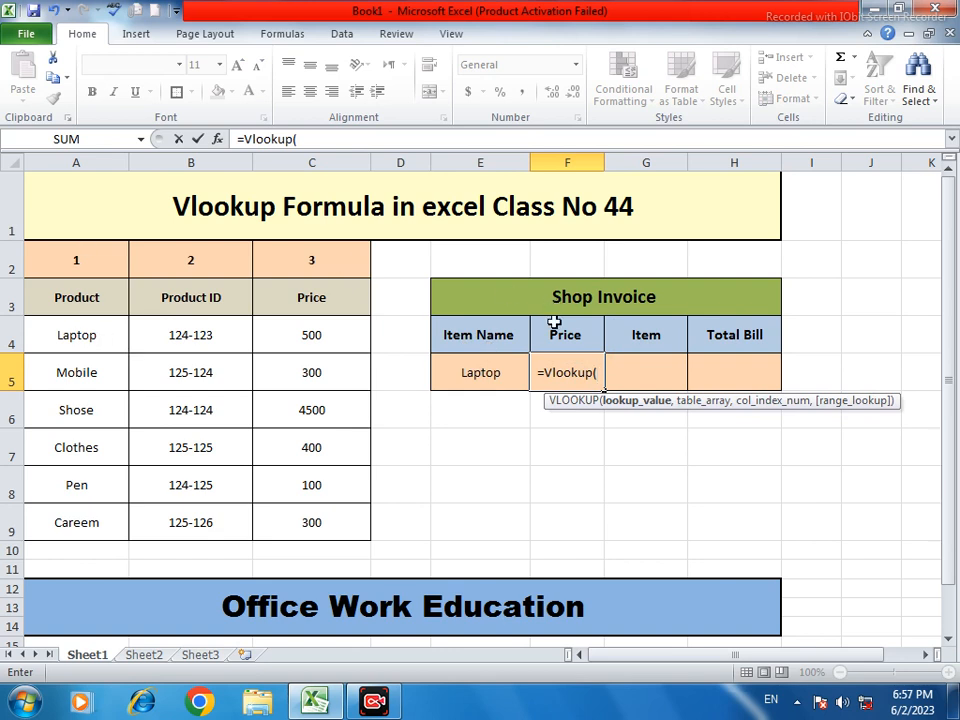
click(459, 371)
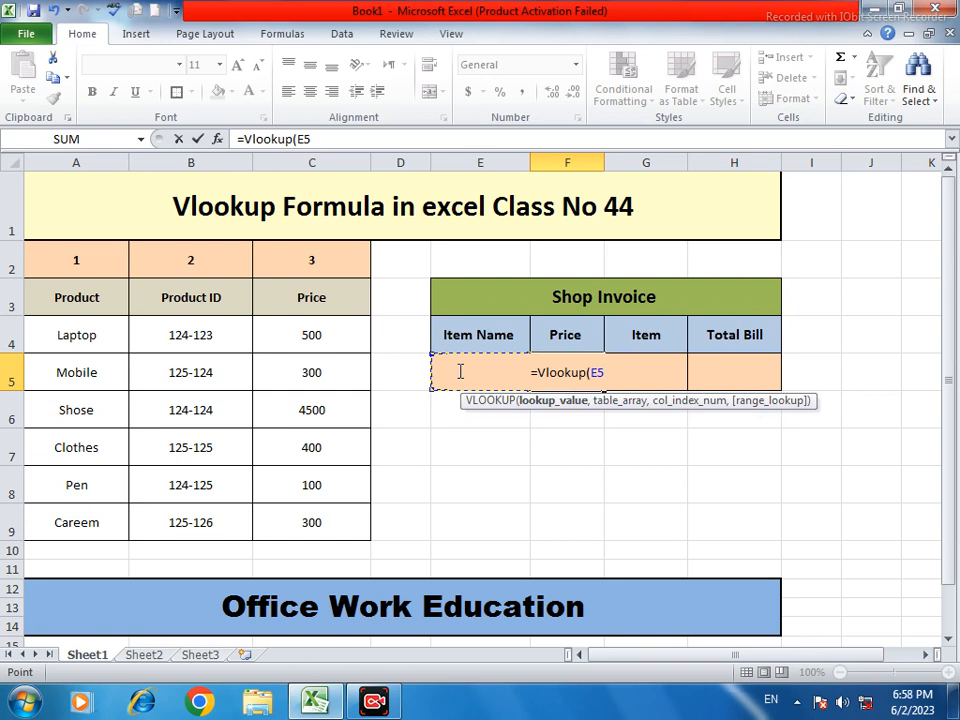
text(,)
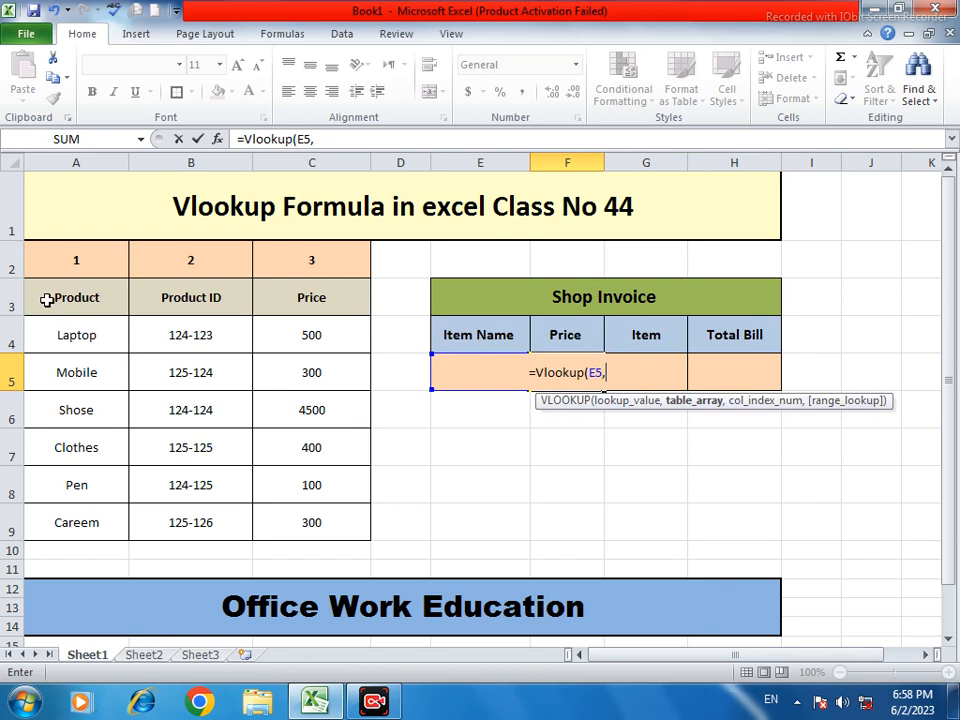
drag(47, 300, 311, 521)
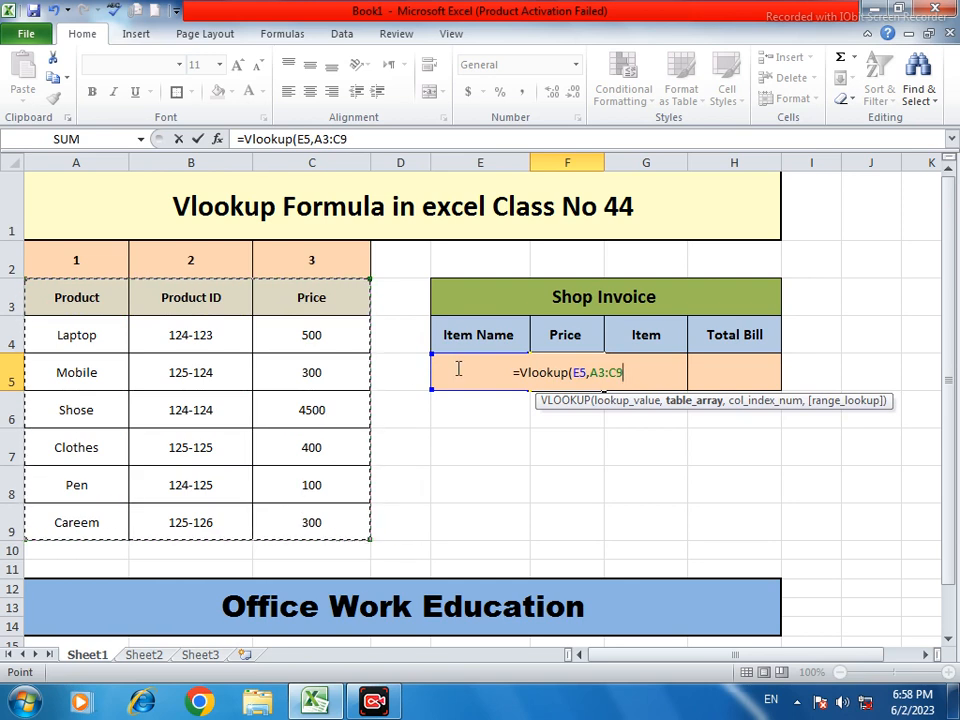
text(,)
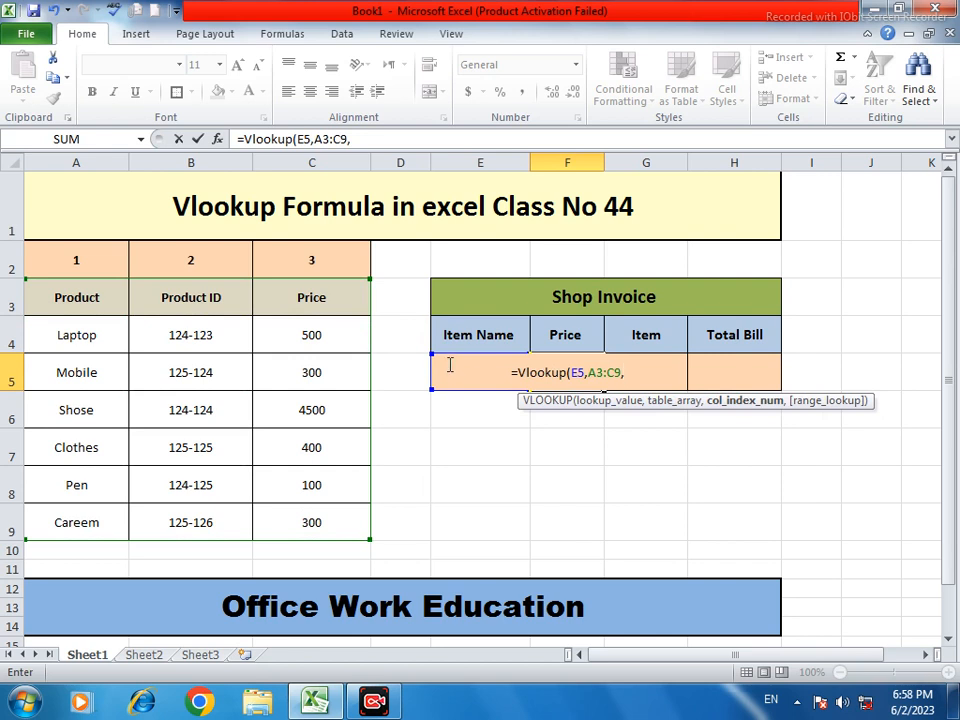
text(4)
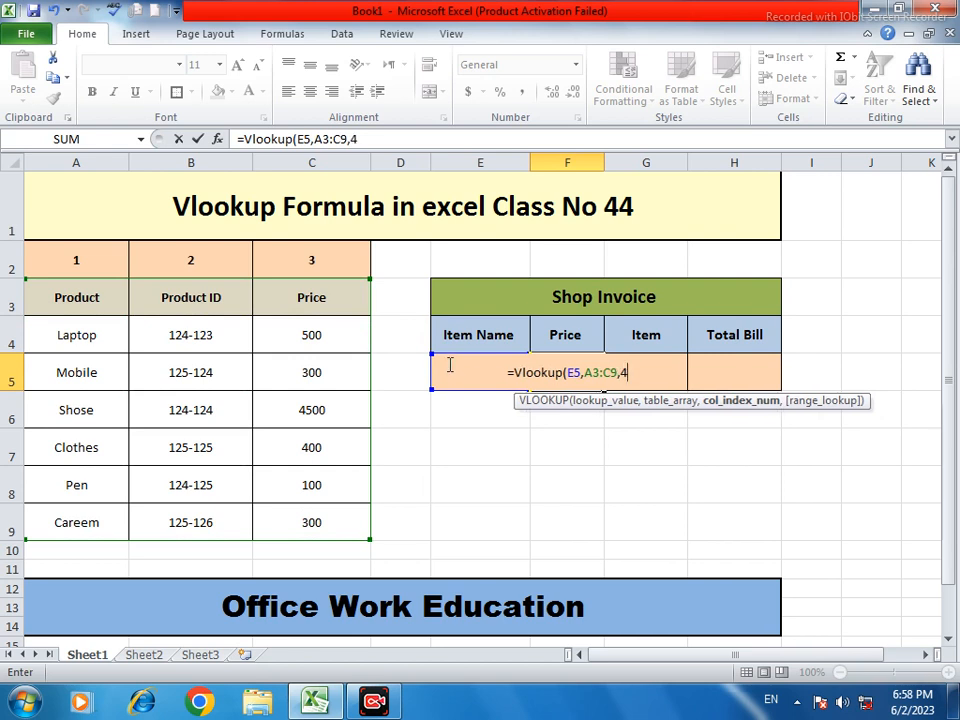
text(,0)
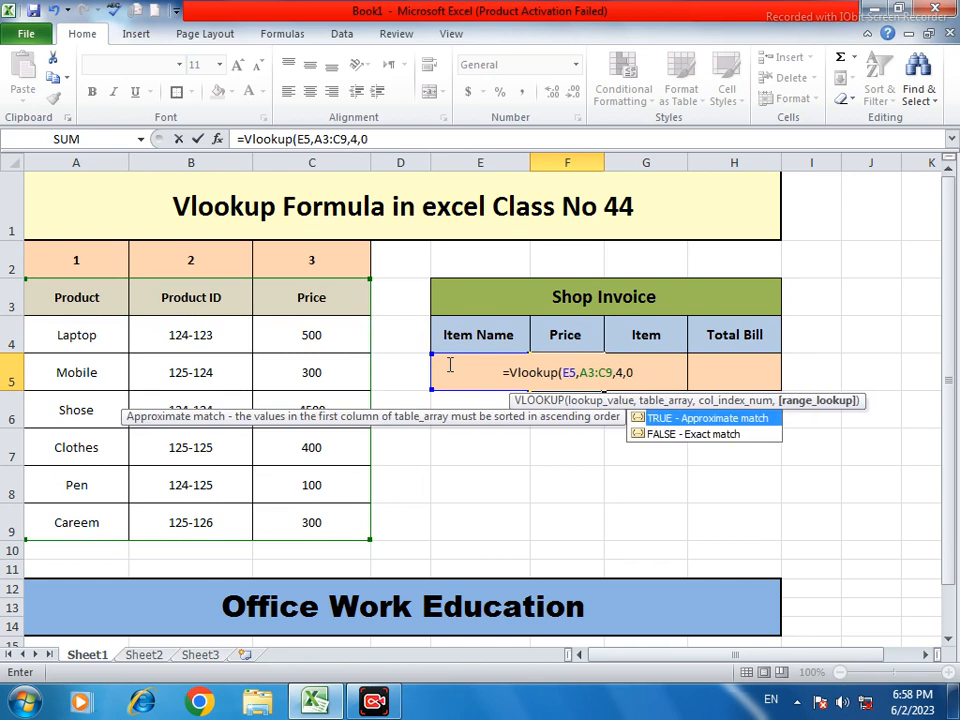
text())
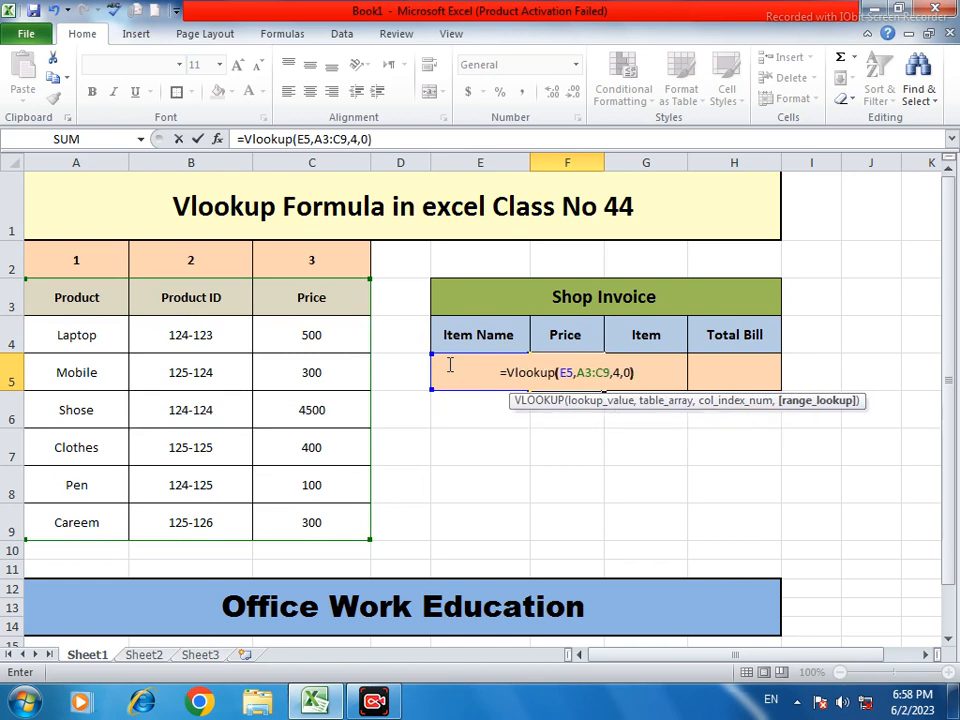
key(Return)
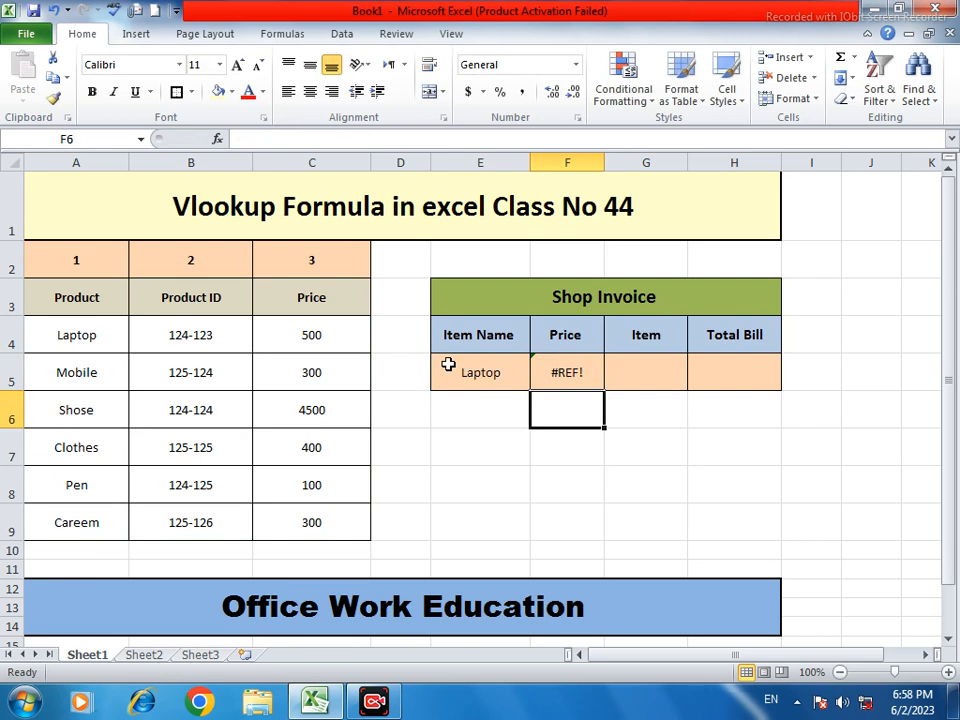
click(578, 374)
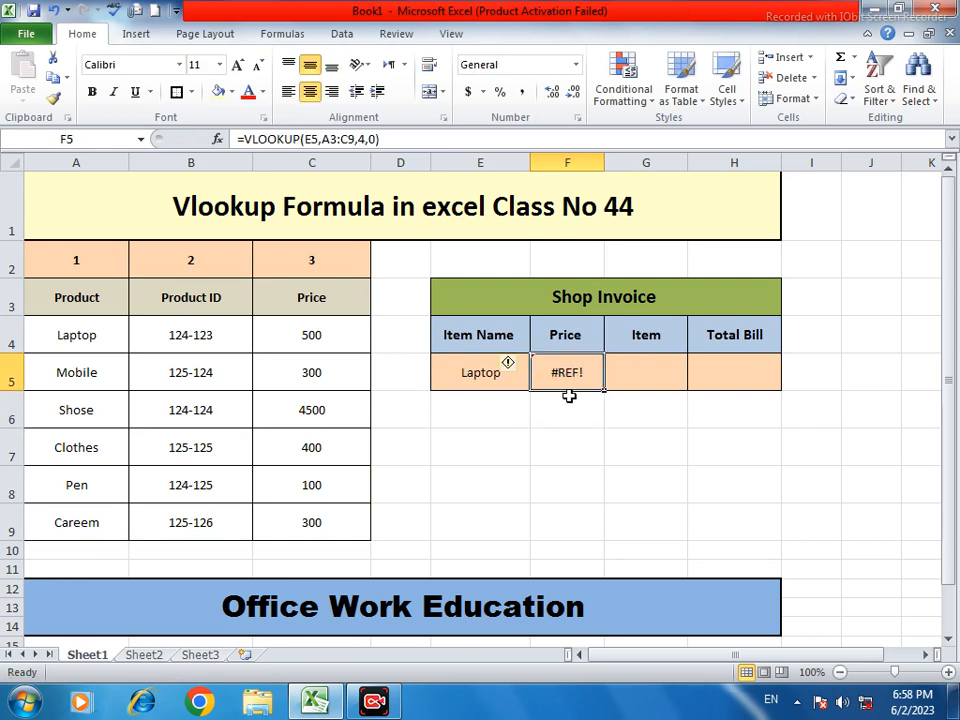
Remove the #REF! formula from F5 and start a new =vlookup( there
click(495, 376)
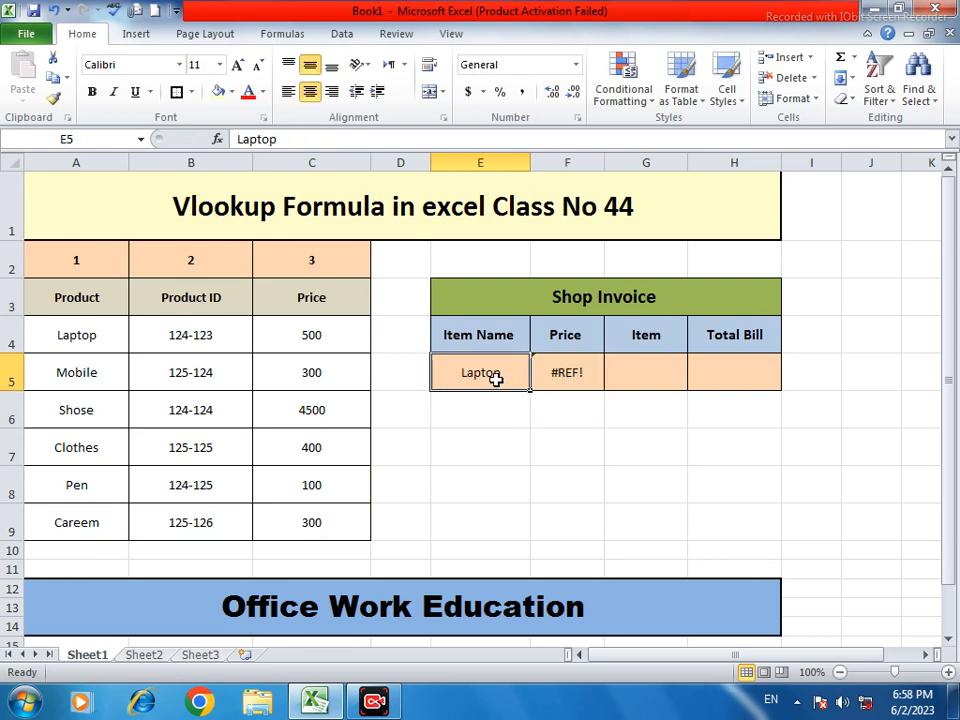
click(574, 372)
double_click(579, 372)
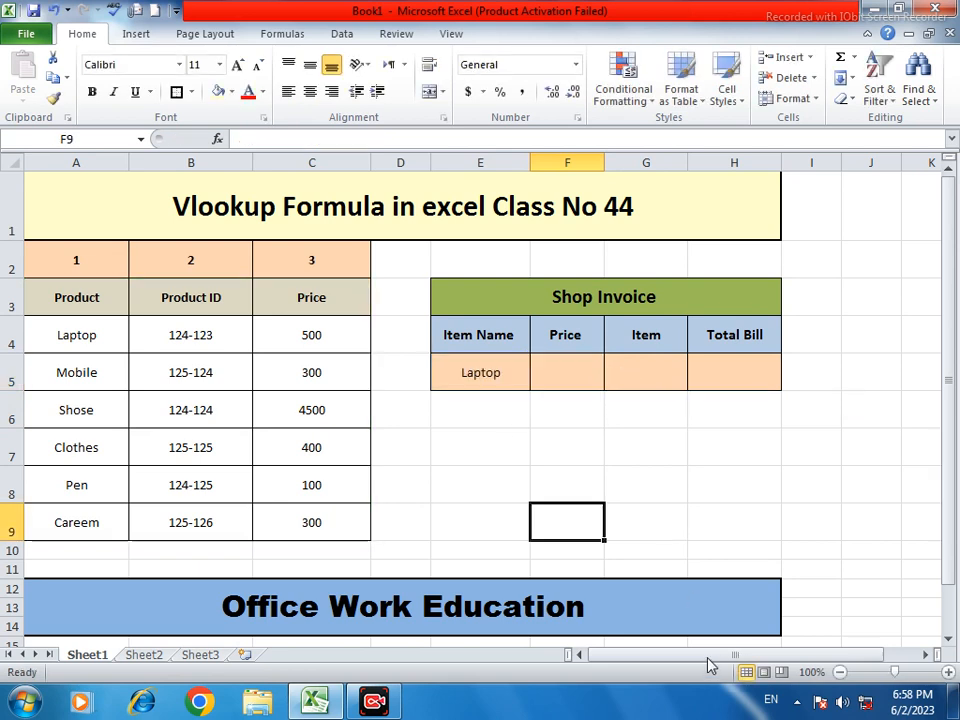
double_click(562, 377)
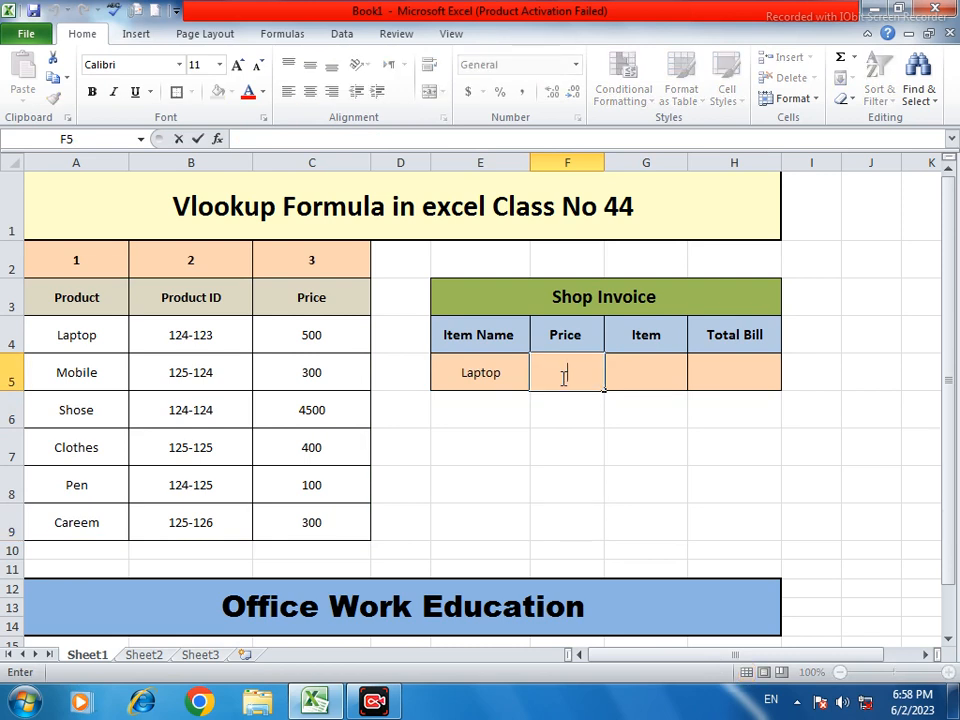
text(=)
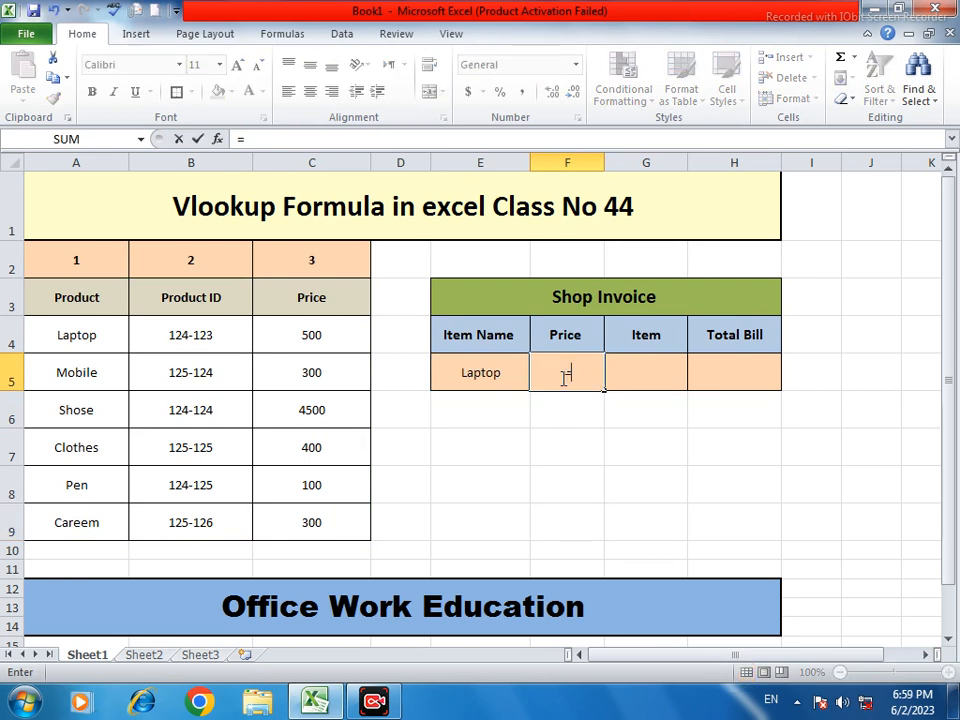
text(vl)
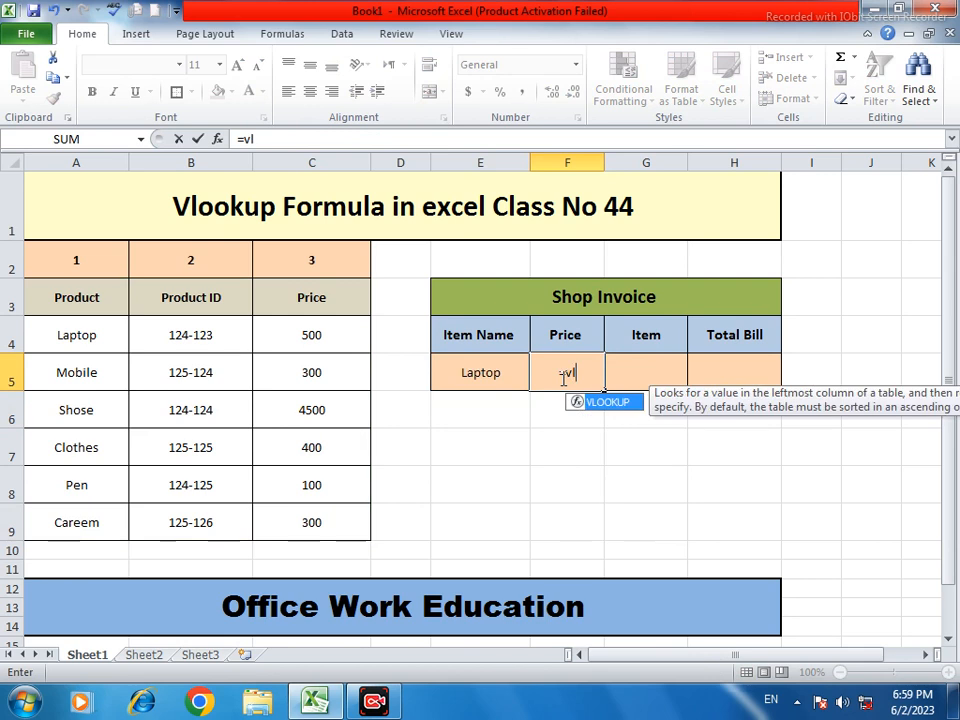
text(ookup)
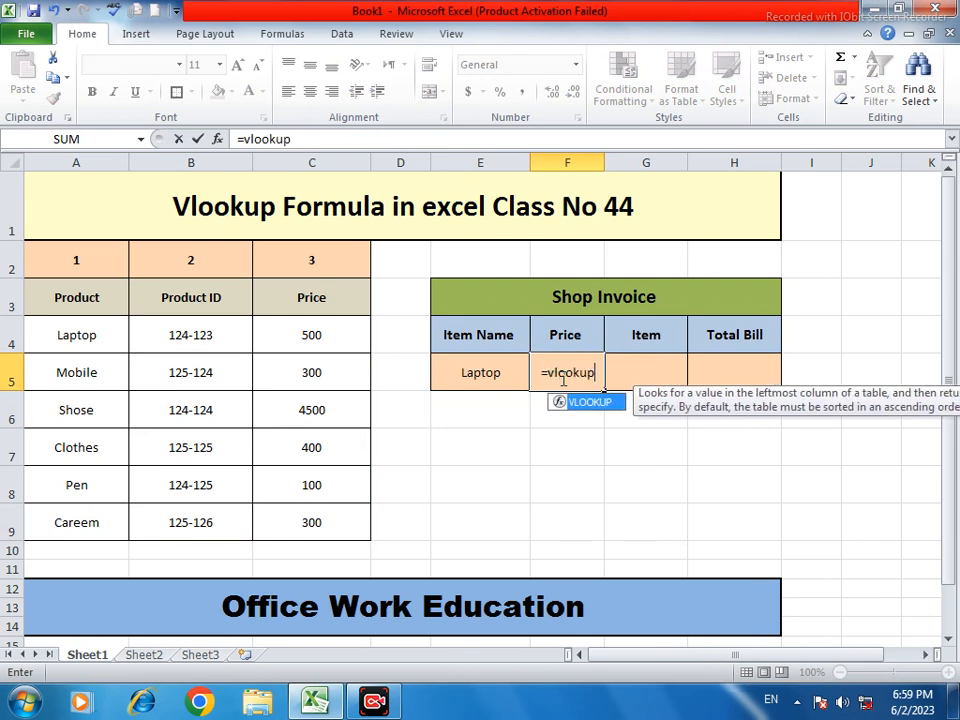
text(()
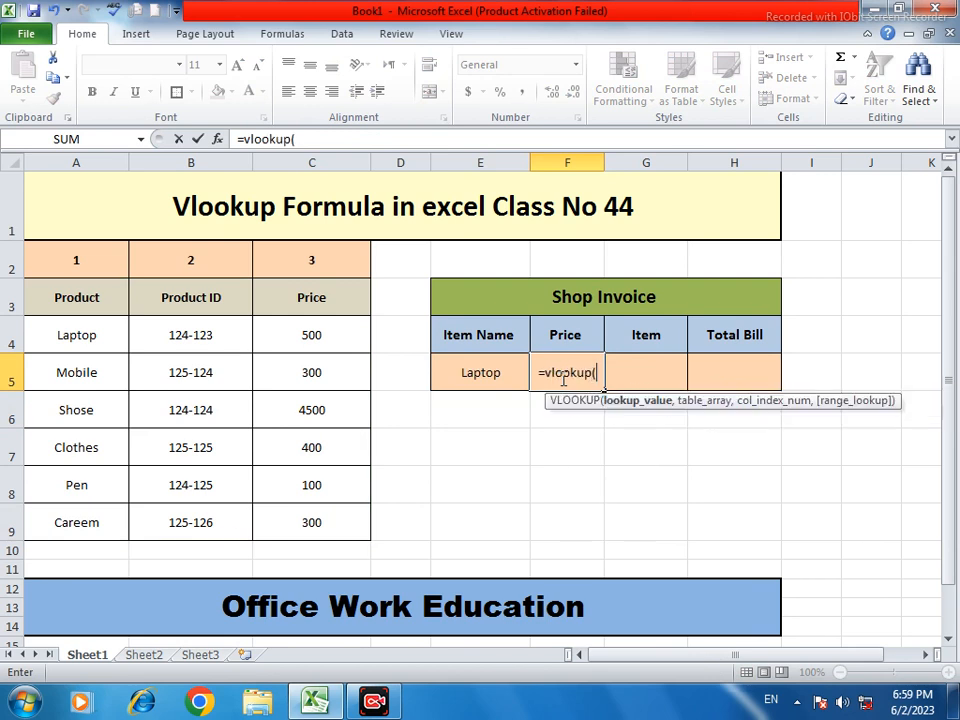
Complete =VLOOKUP(E5,A3:C9,3,0) in F5 so it returns Laptop's price 500
click(490, 373)
text(,)
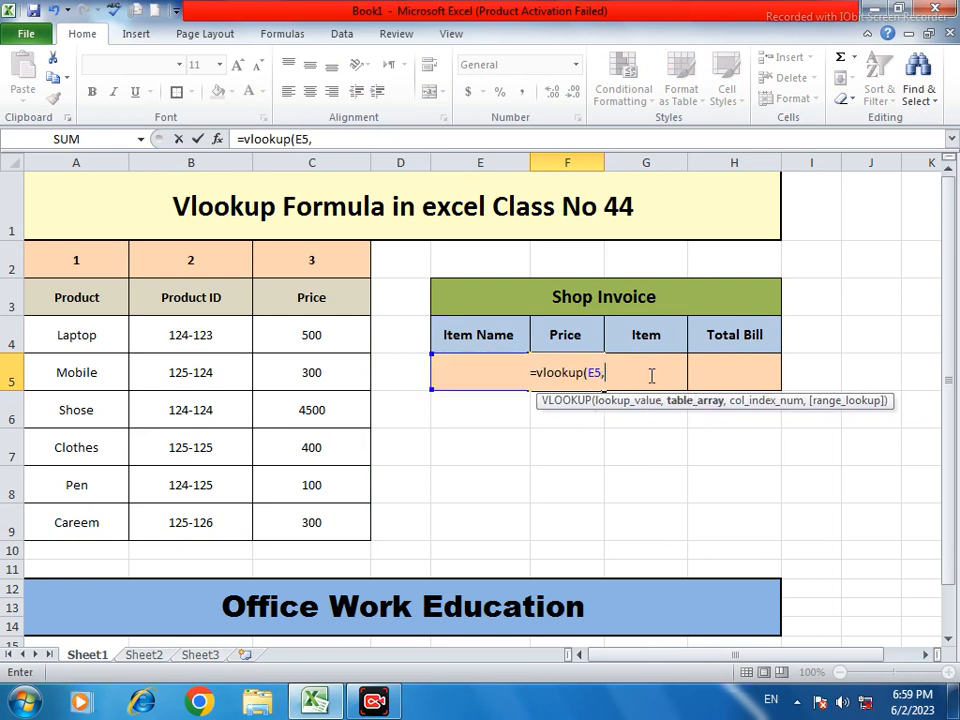
click(57, 320)
drag(52, 304, 336, 519)
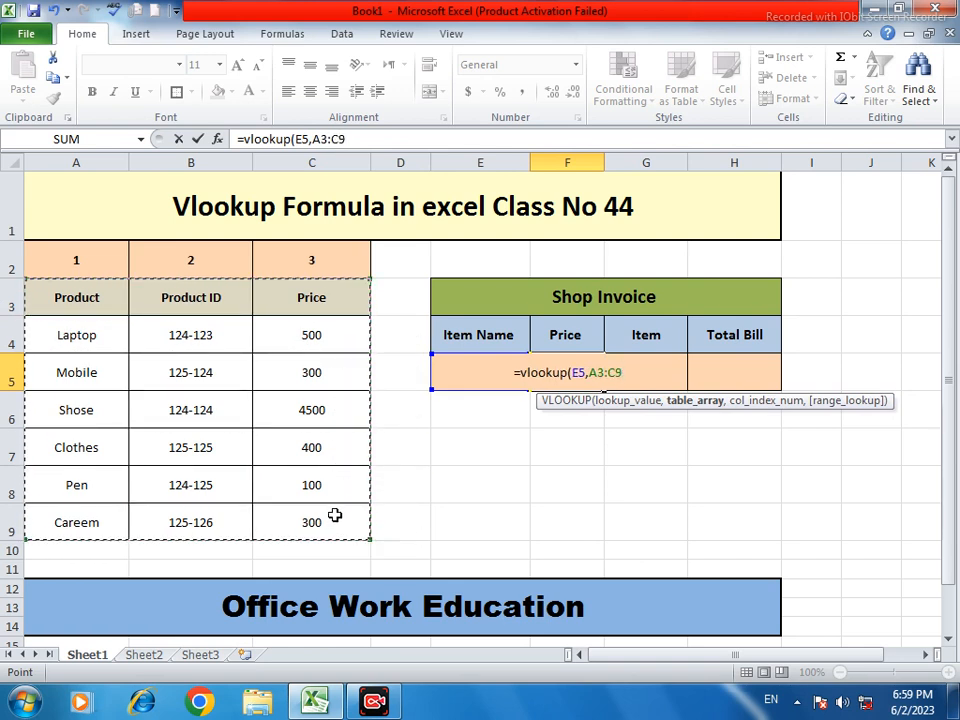
text(,)
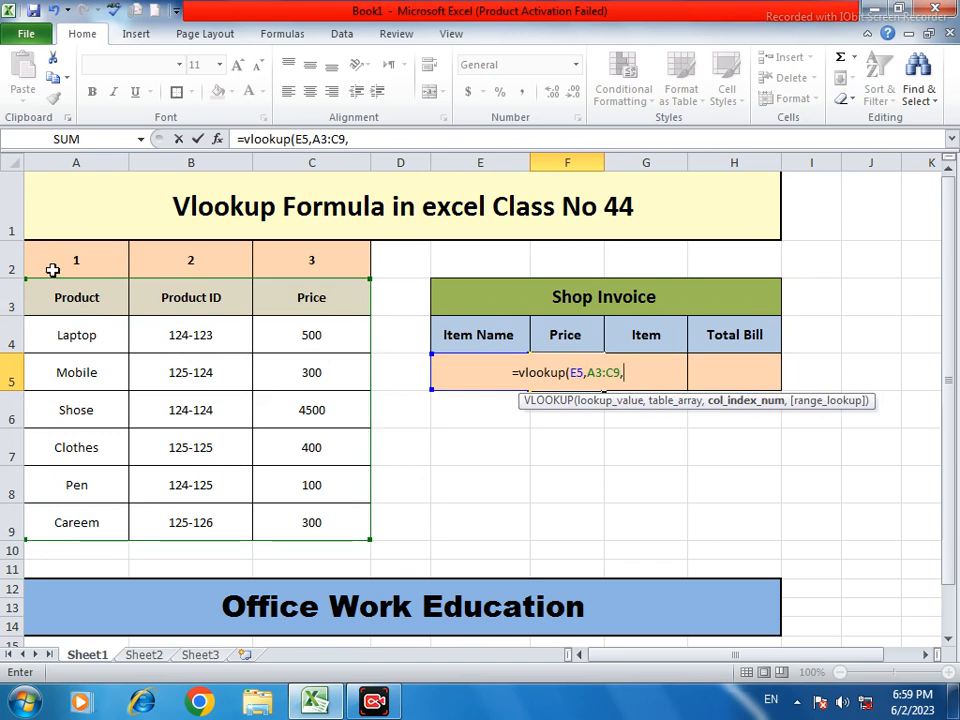
click(328, 260)
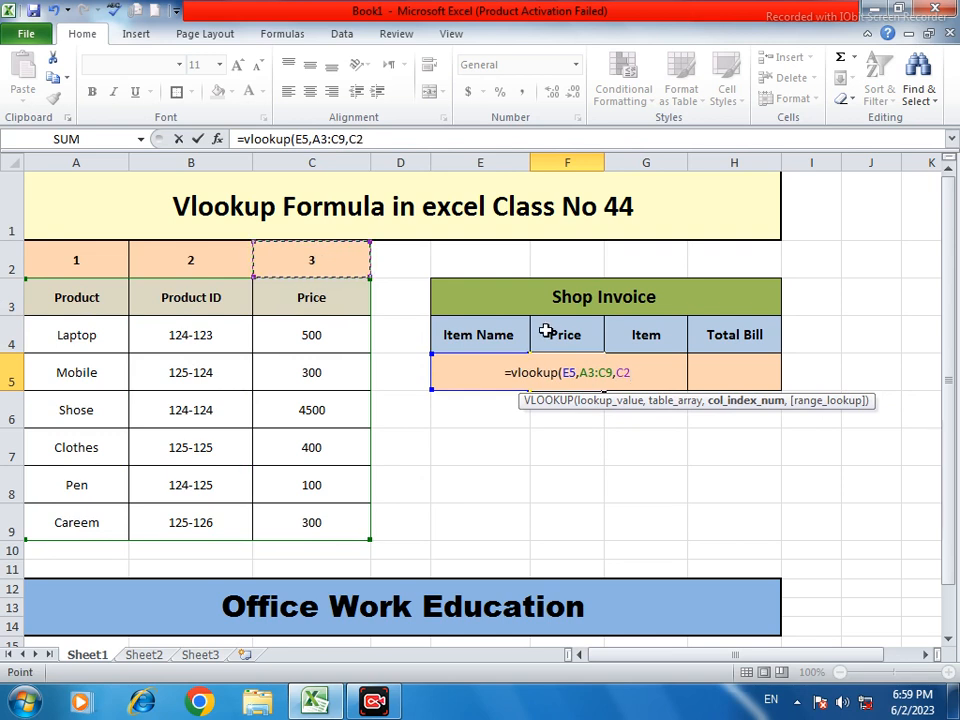
key(BackSpace)
key(BackSpace)
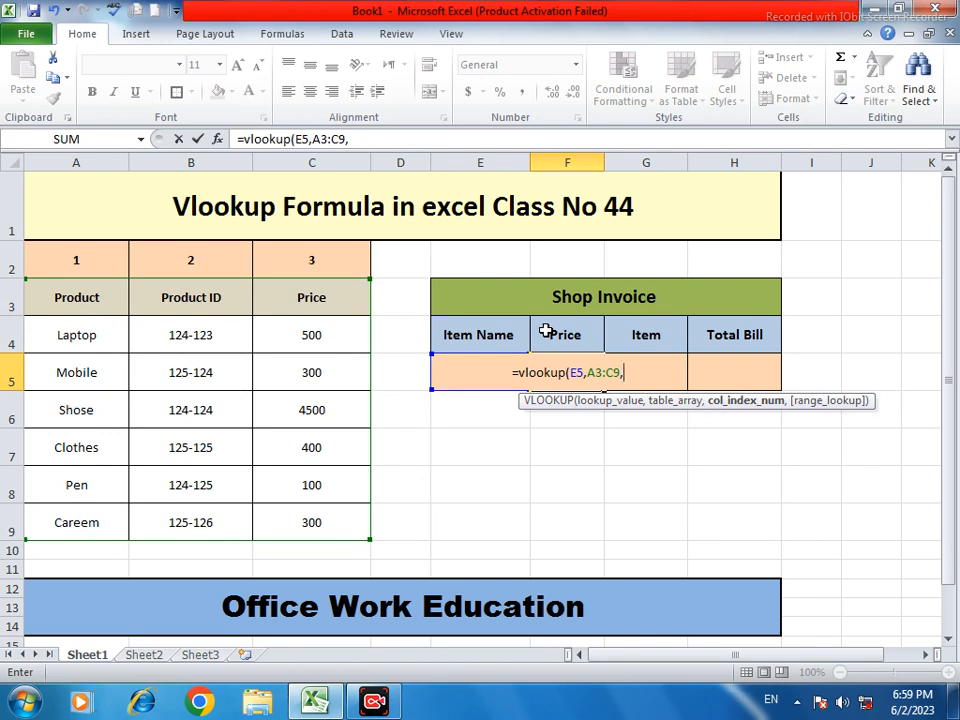
text(3)
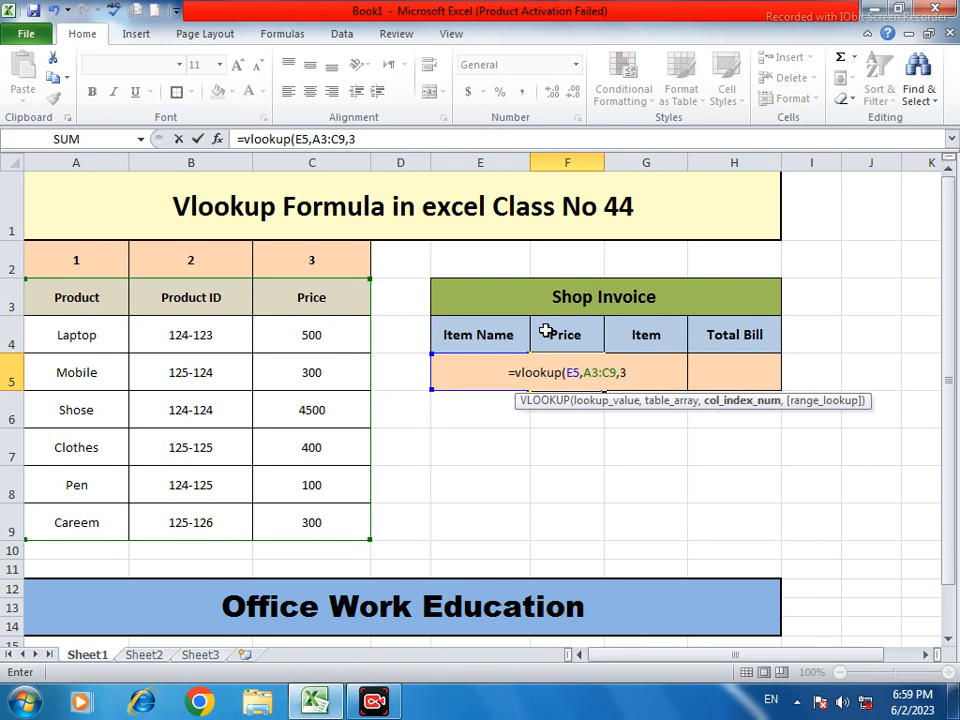
text(,0)
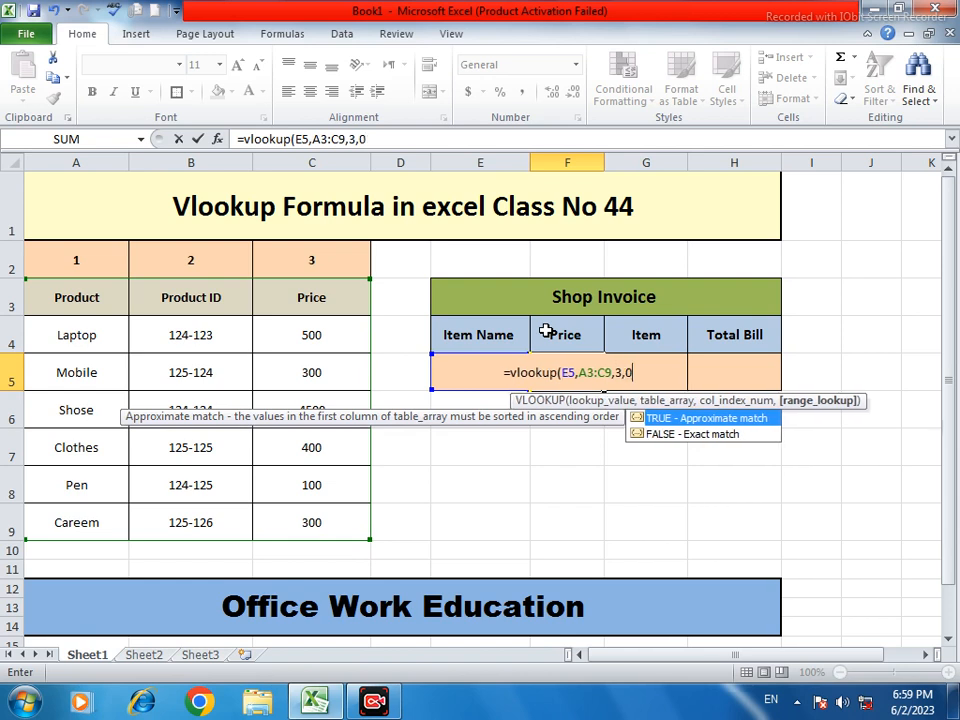
text())
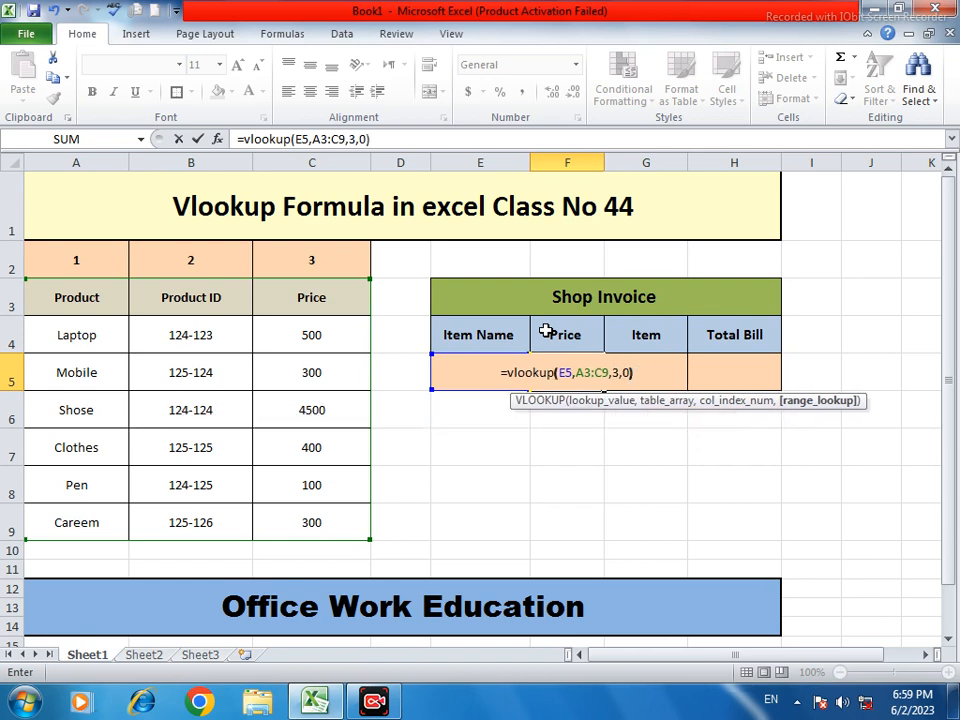
key(Return)
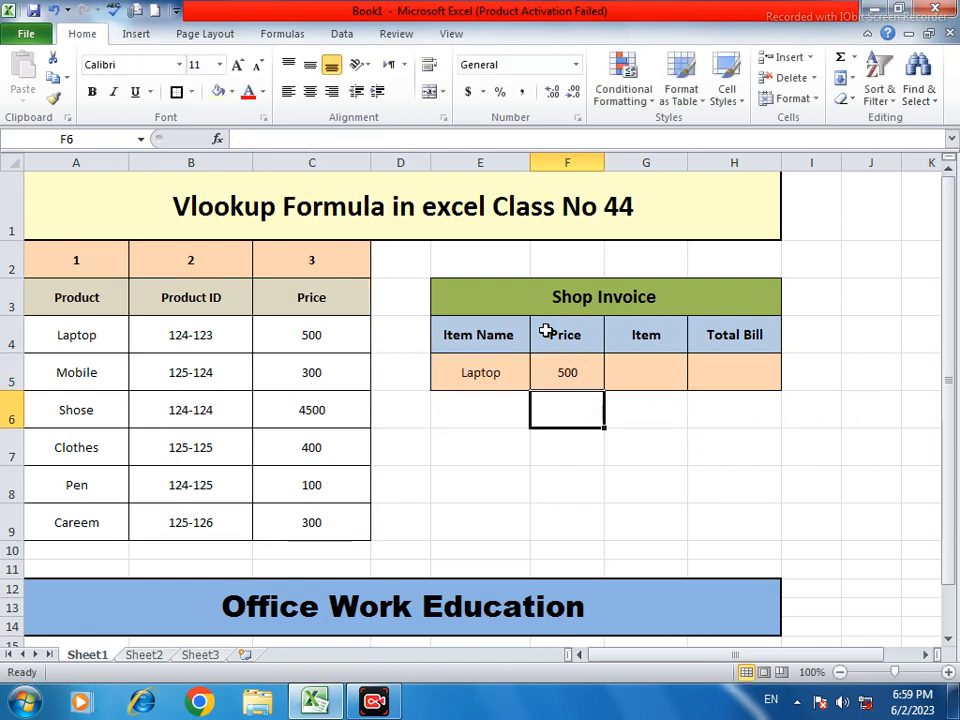
Replace Laptop with Shose in E5 and verify the price updates to 4500
click(325, 344)
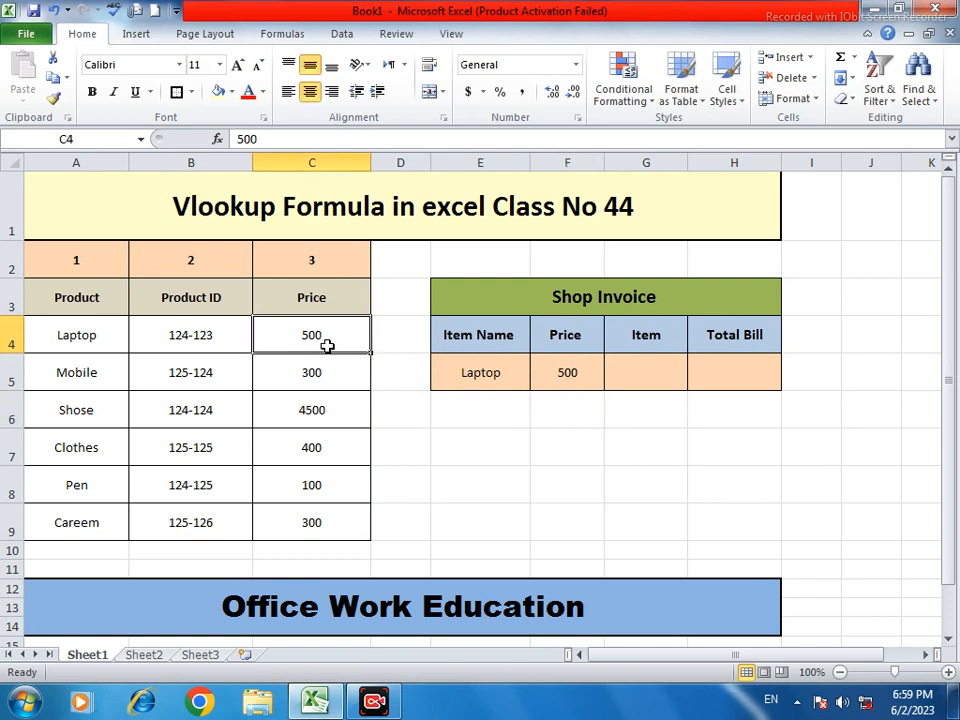
click(506, 374)
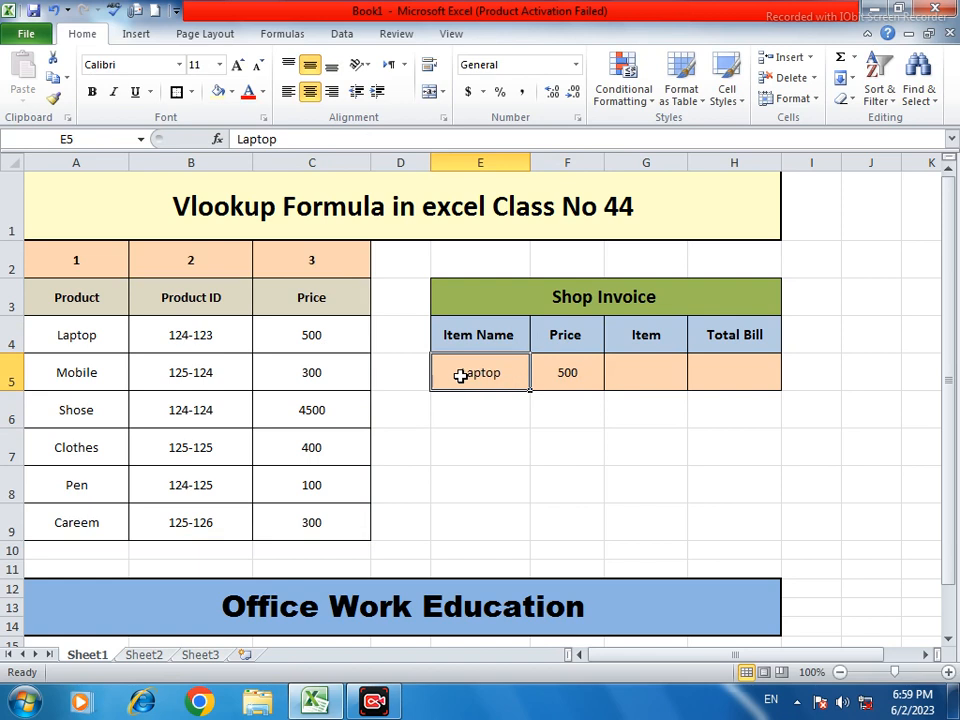
double_click(501, 373)
drag(501, 373, 455, 373)
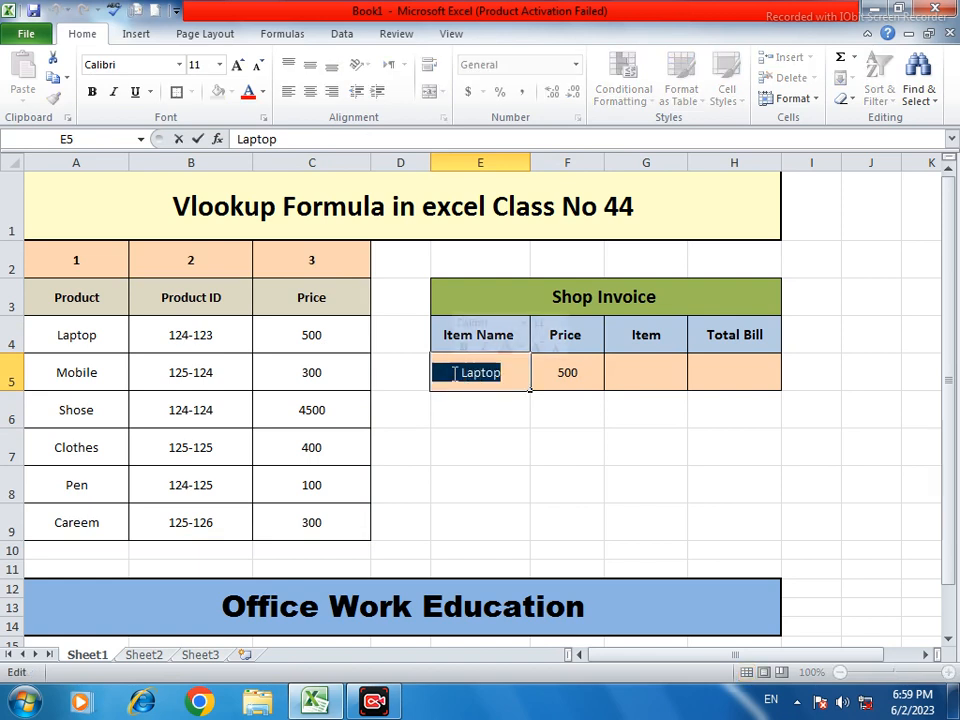
text(Shop)
text(se)
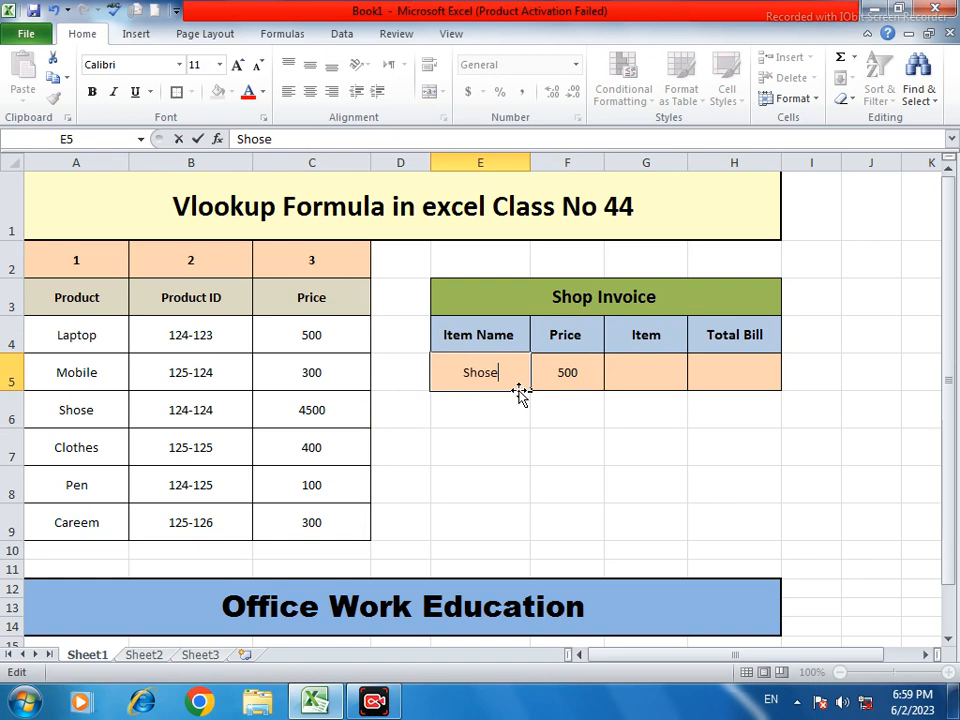
click(574, 414)
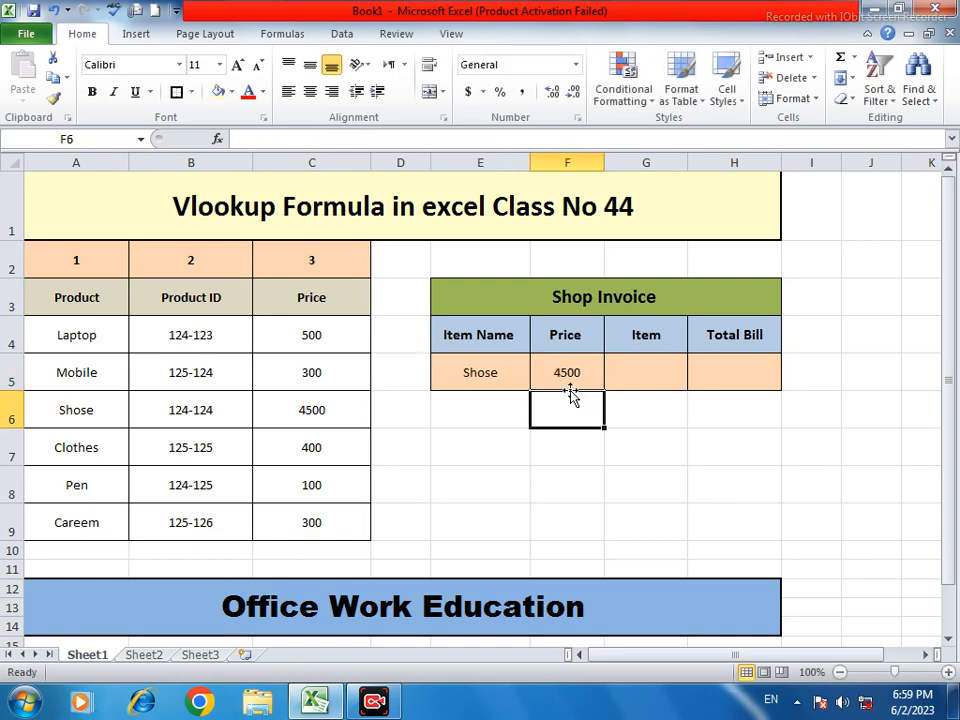
click(572, 375)
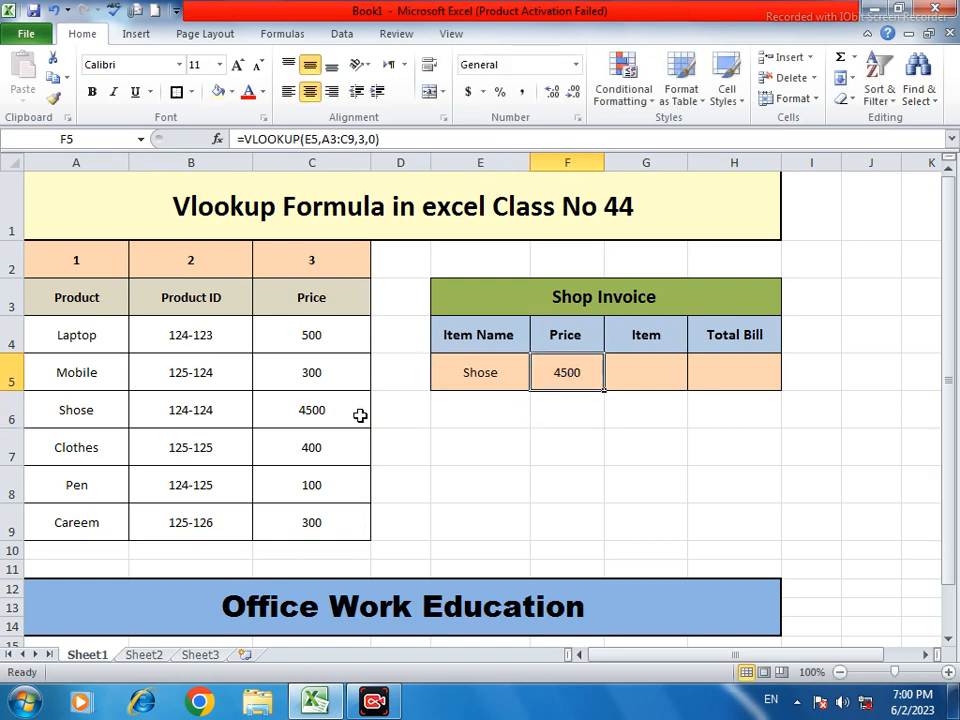
click(315, 408)
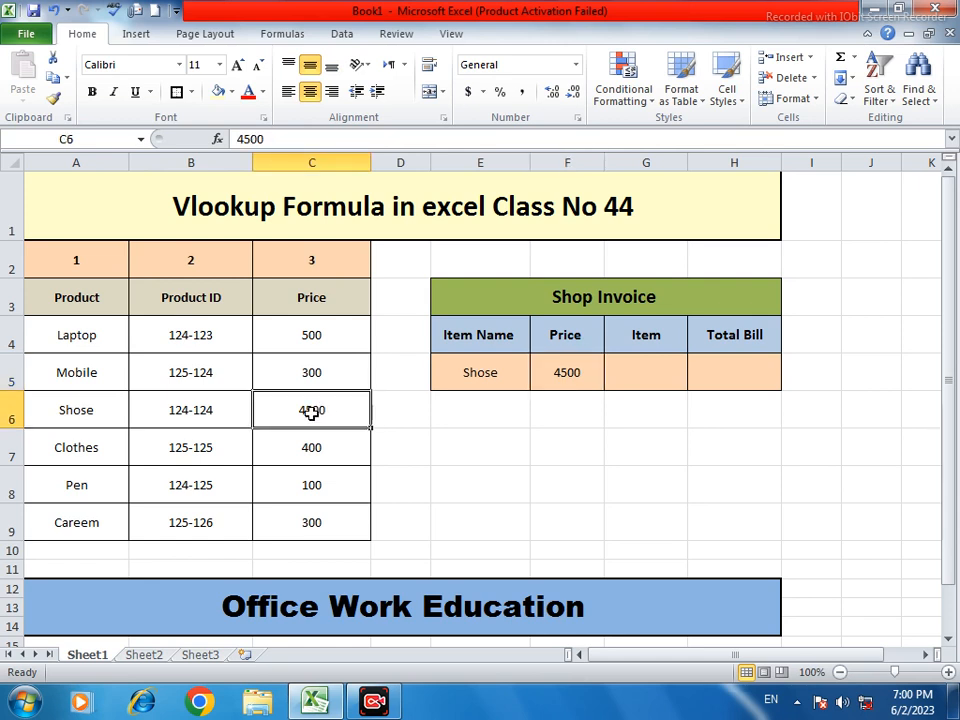
click(637, 371)
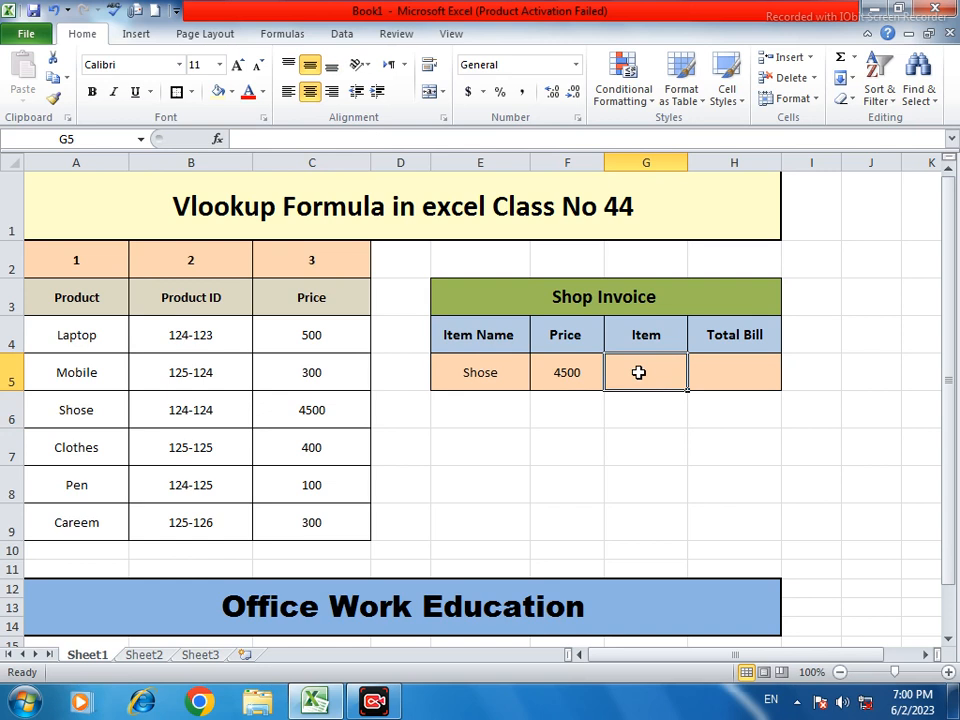
click(566, 373)
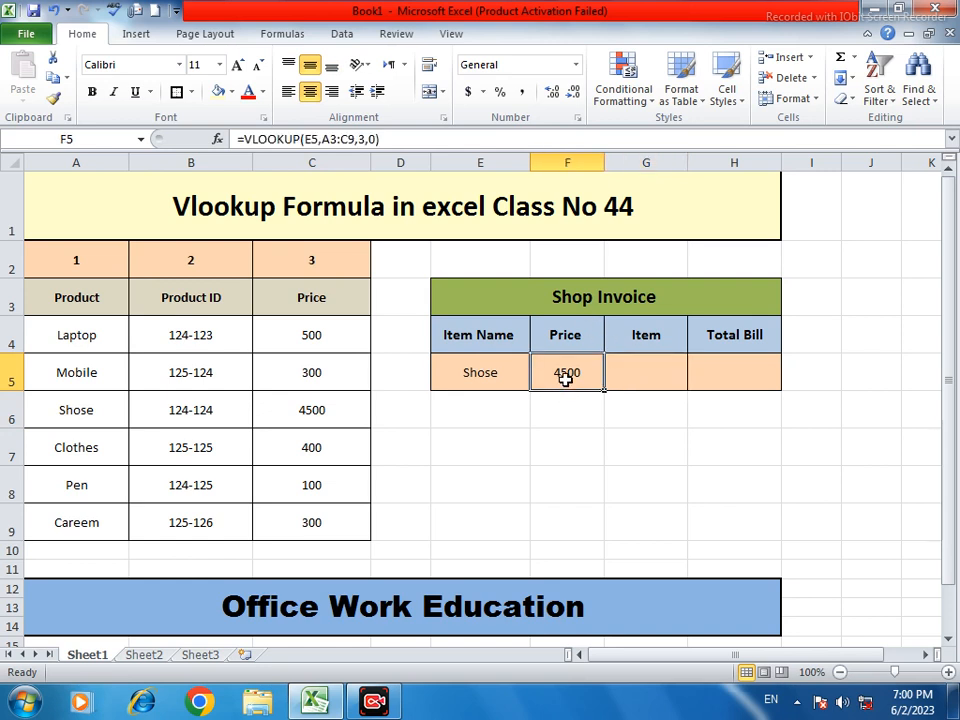
Enter =VLOOKUP(E5,A3:C9,2,0) in the Price Id cell to show 124-124
click(202, 259)
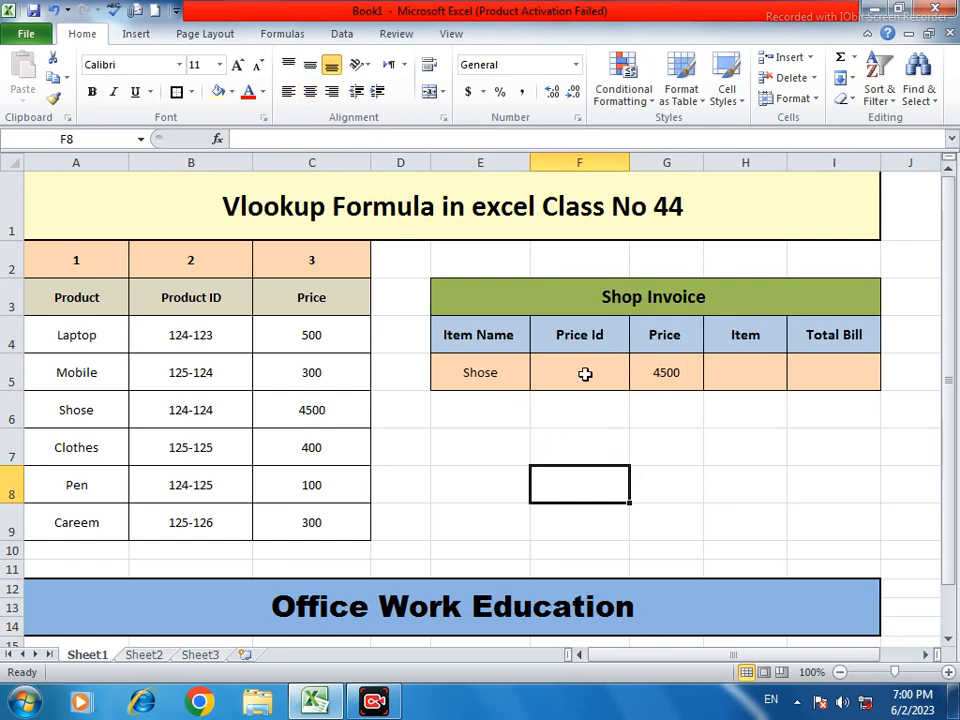
double_click(585, 373)
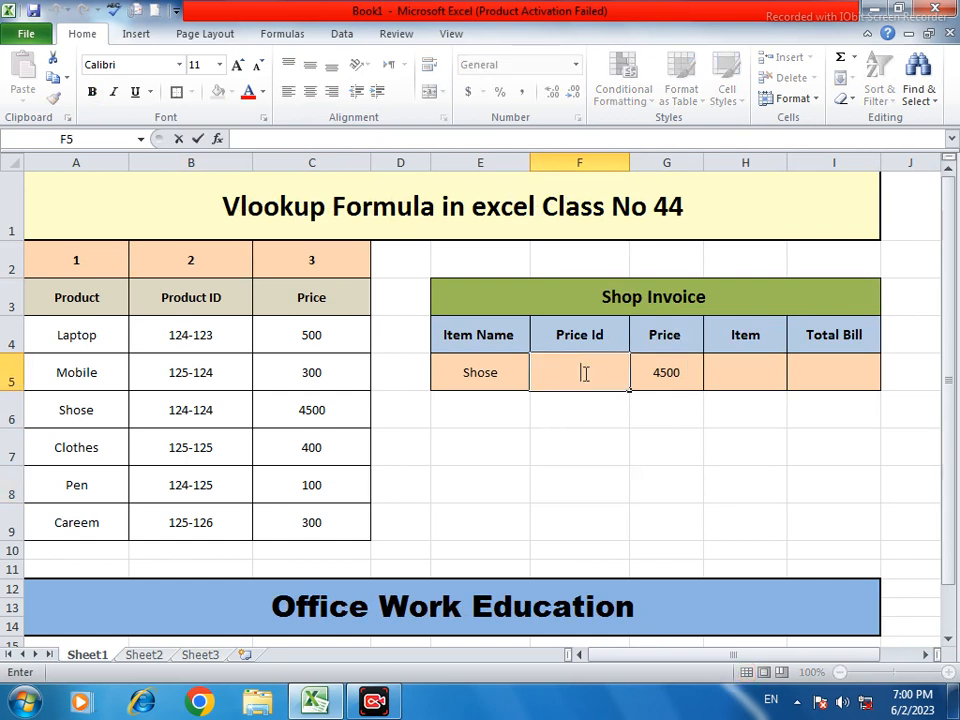
text(=)
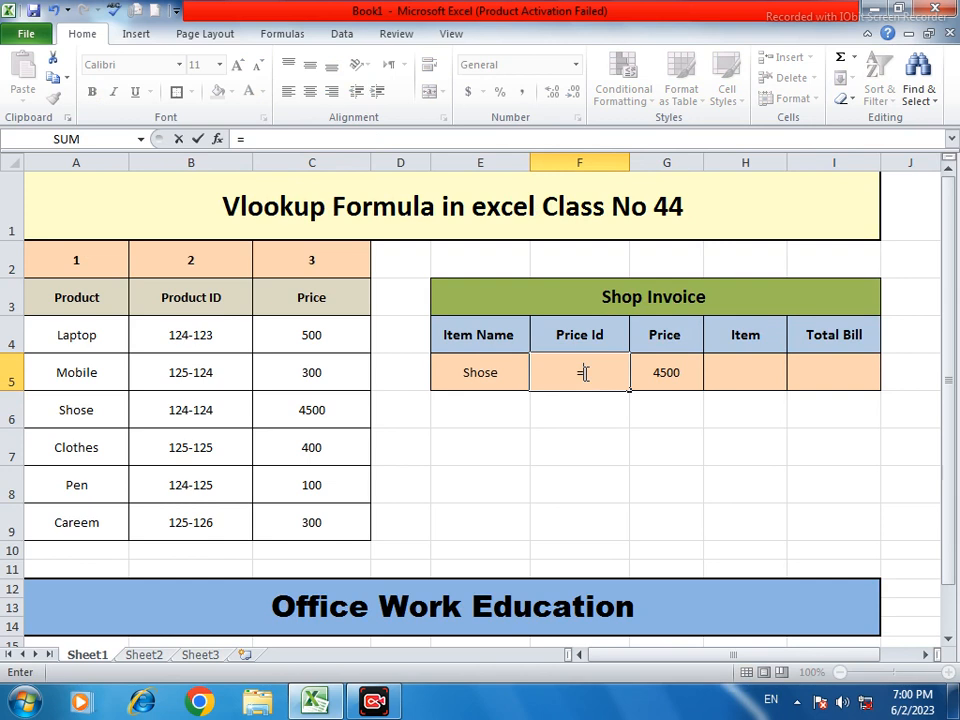
text(vlo)
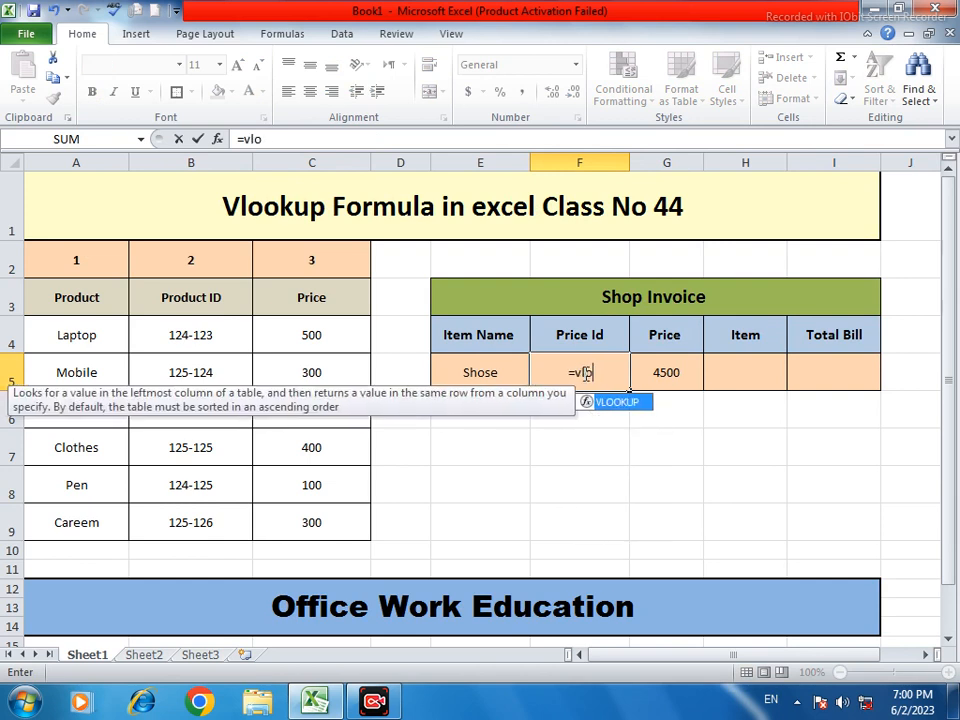
text(okup)
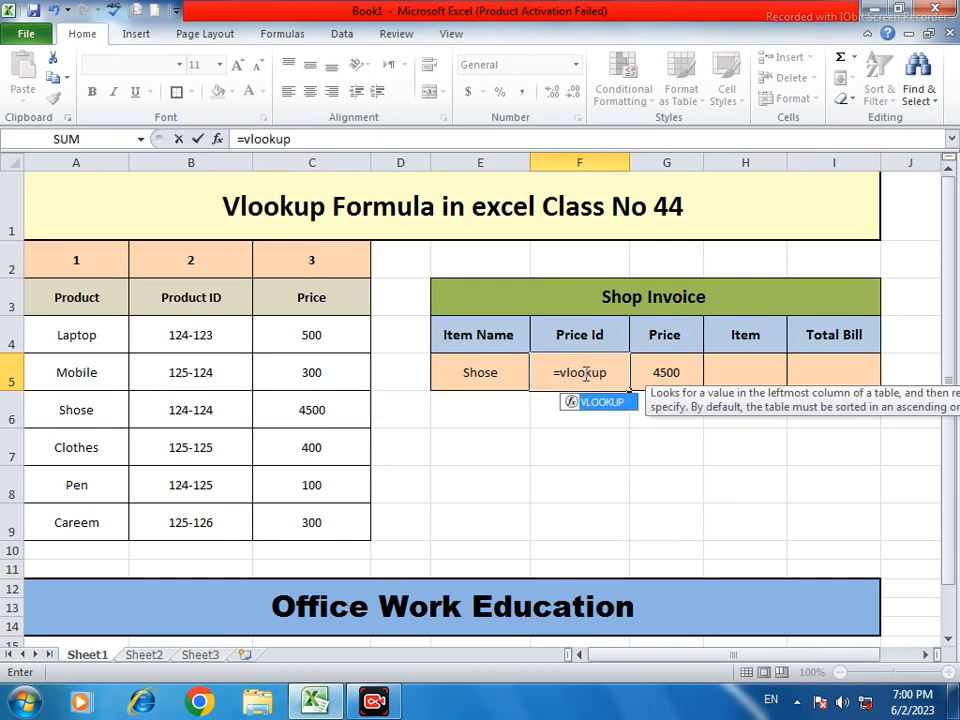
text(()
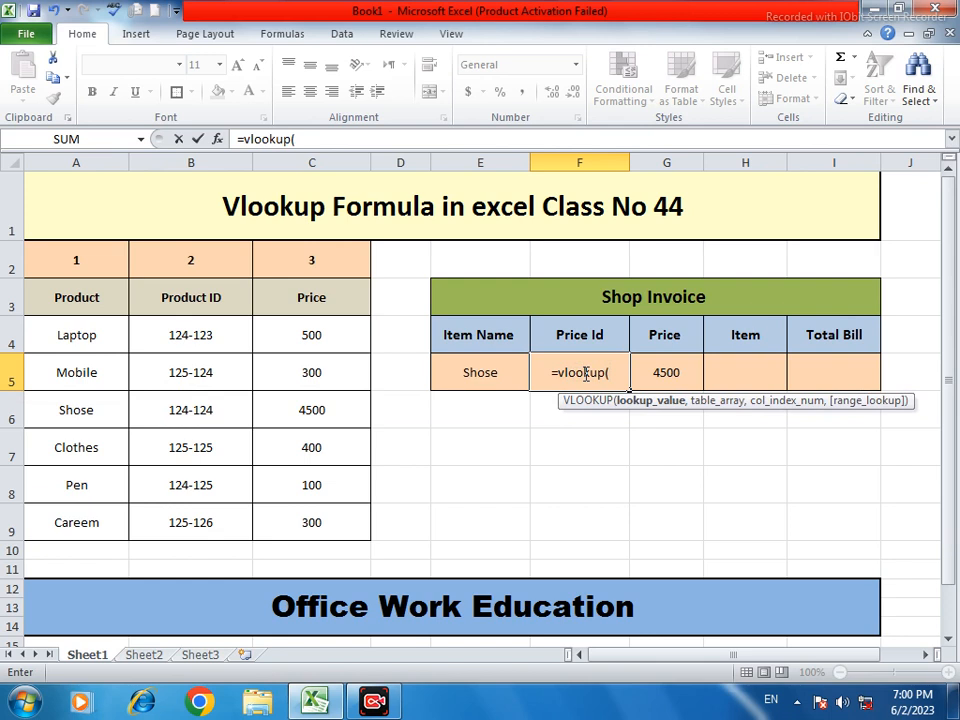
click(481, 373)
text(,)
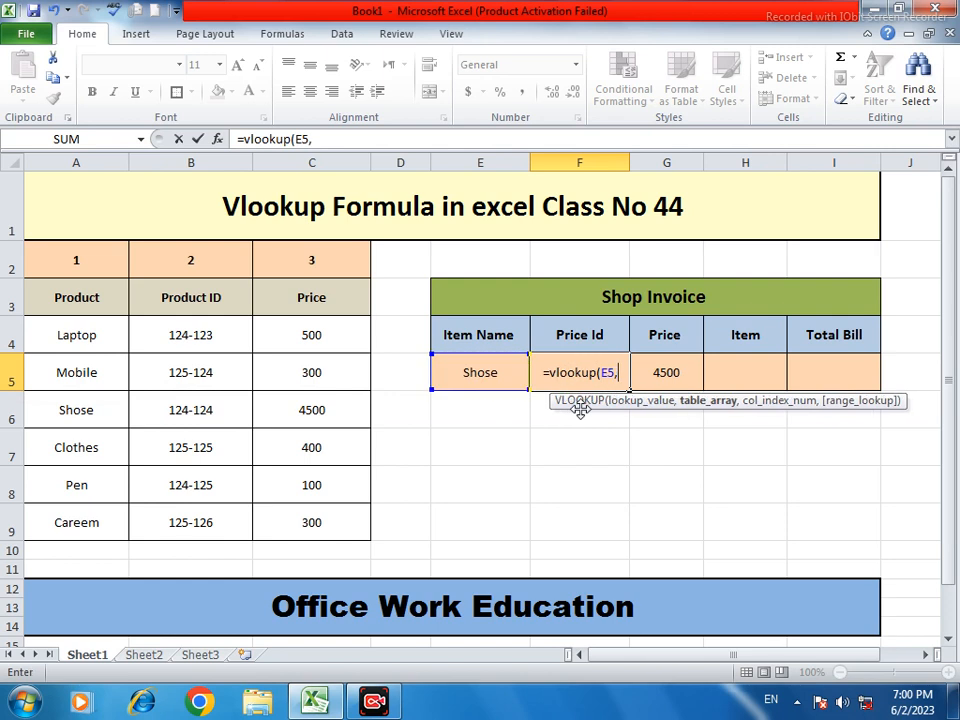
click(57, 288)
drag(57, 288, 330, 516)
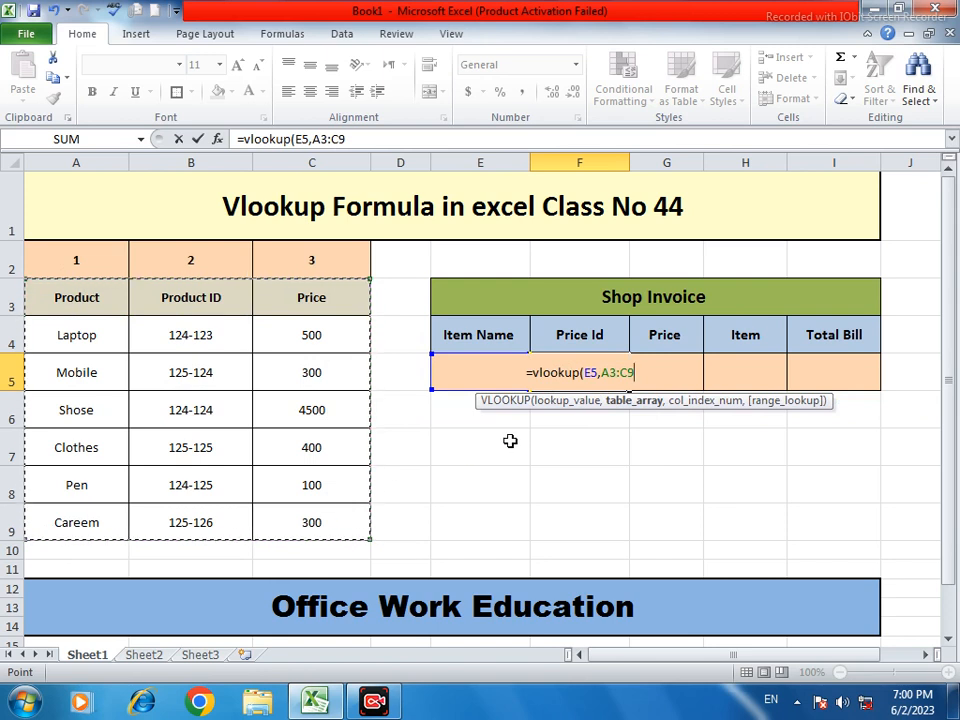
text(,)
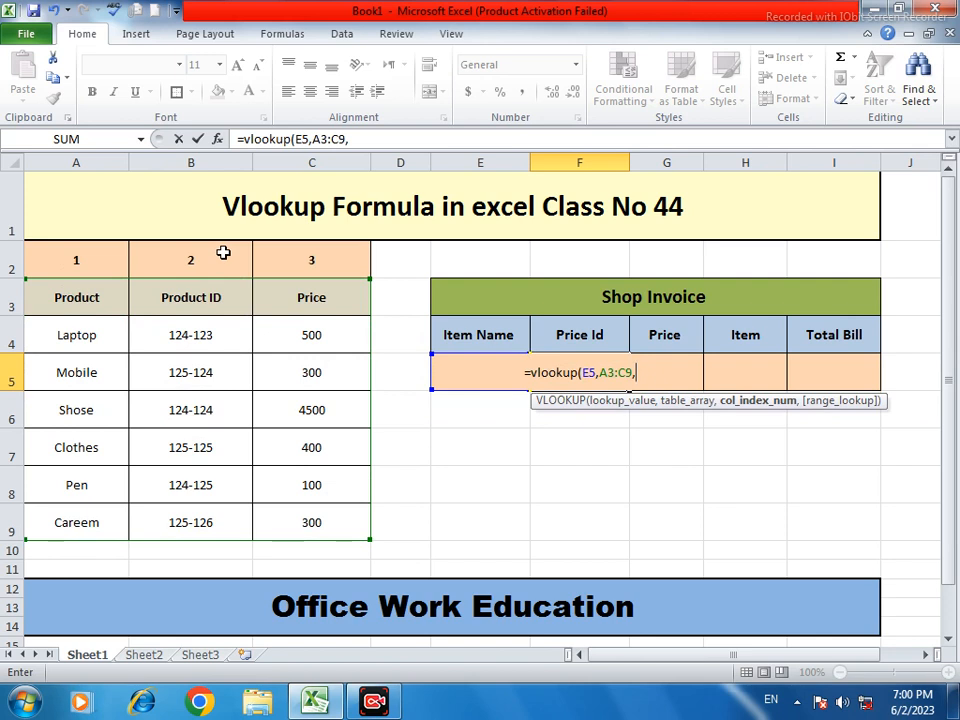
text(2)
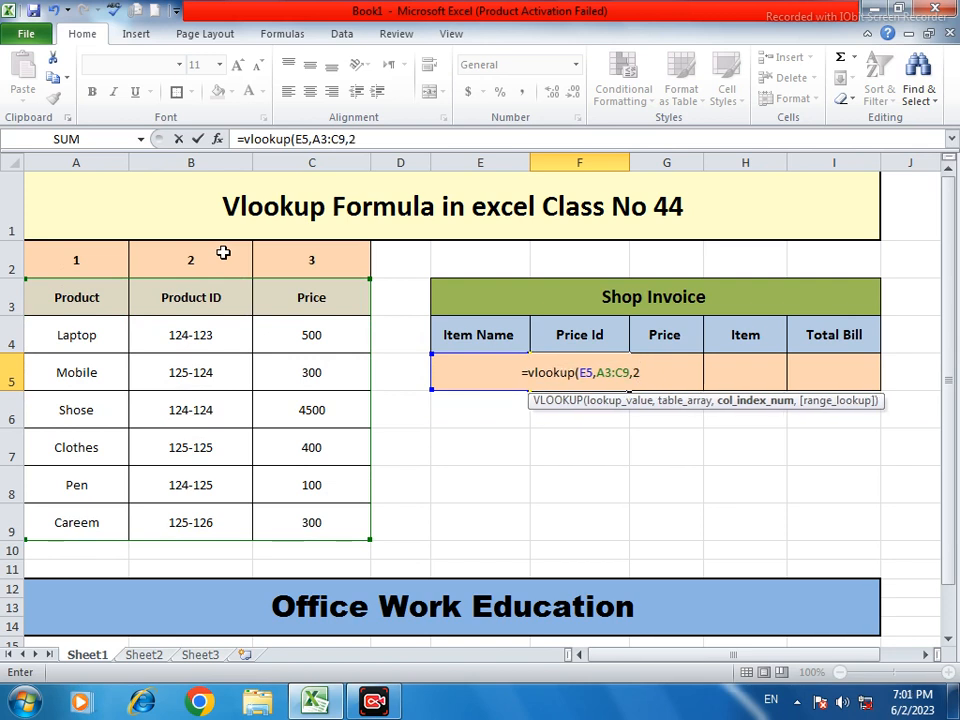
text(,0)
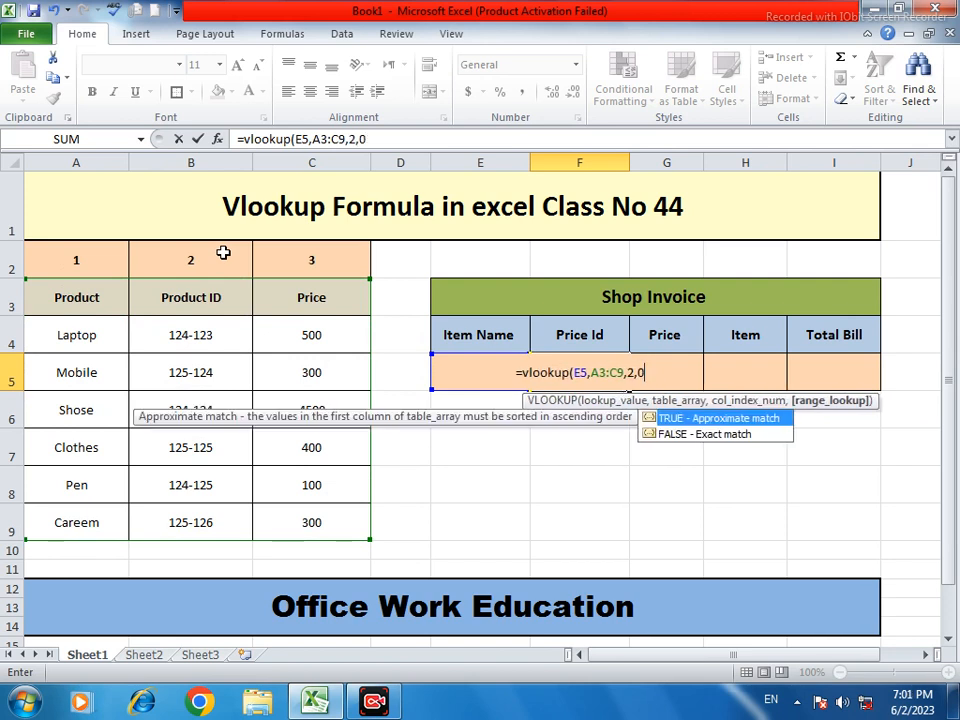
text())
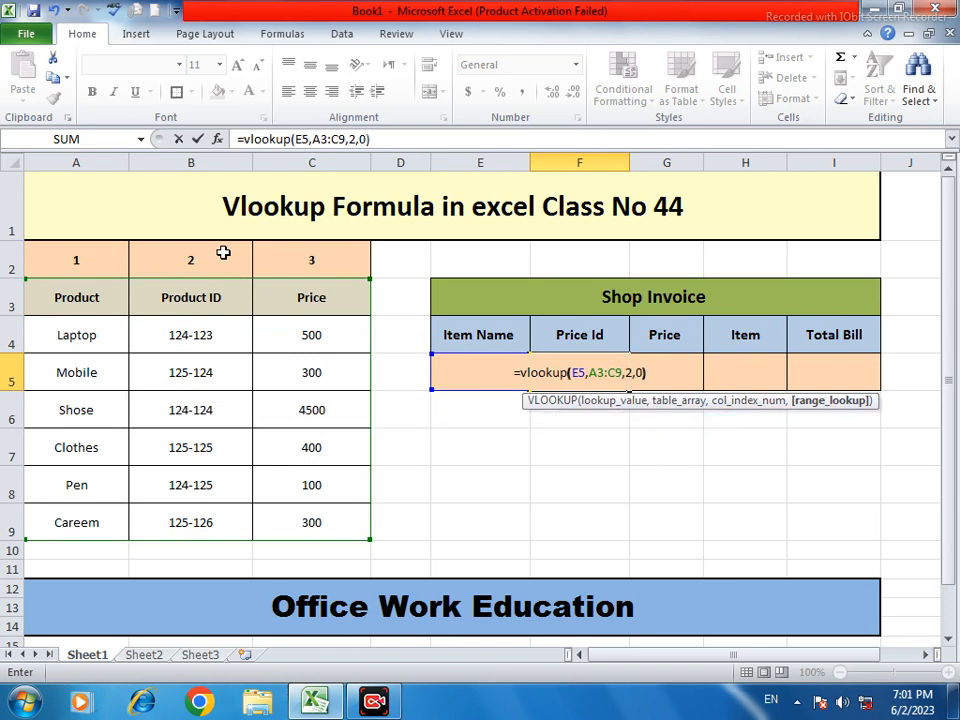
key(Return)
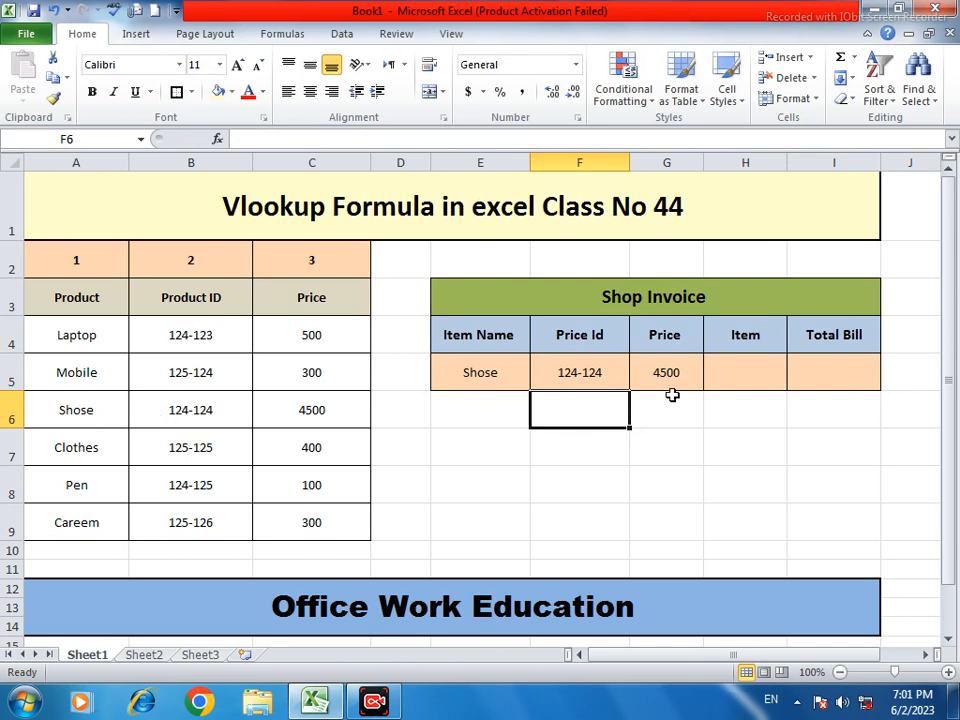
Start the formula =G5* in H5, dropping the stray H4 reference
click(749, 367)
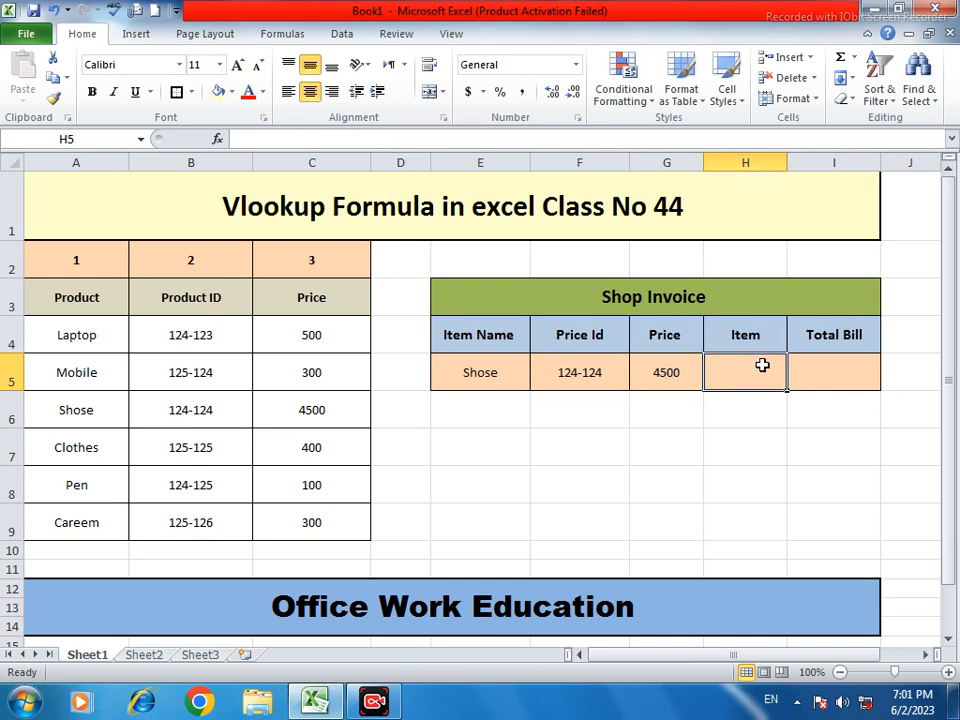
text(=)
click(666, 370)
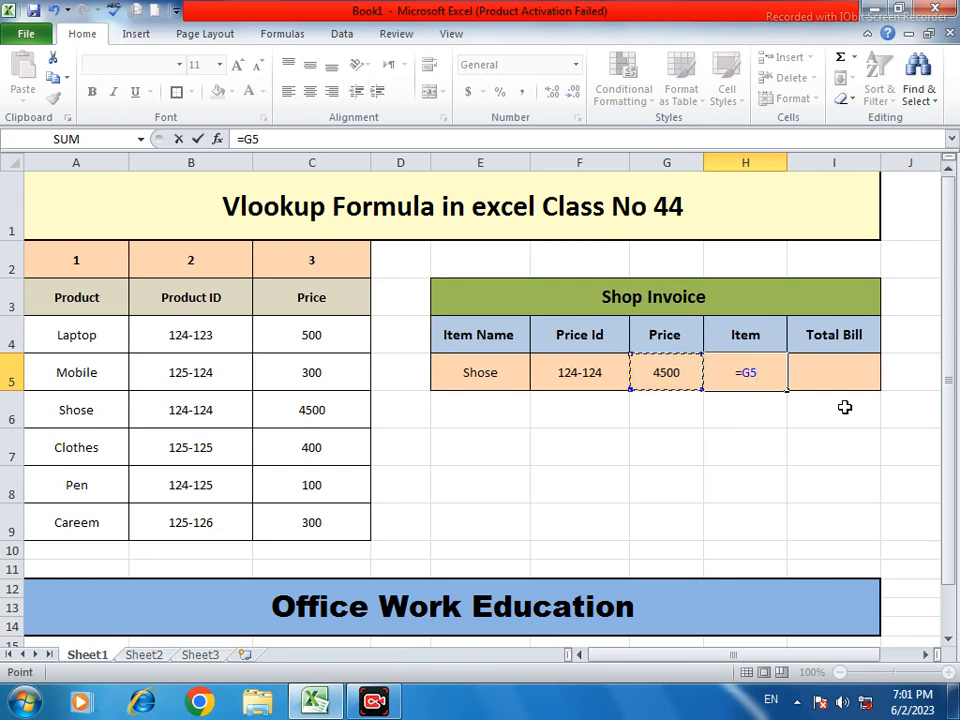
text(*)
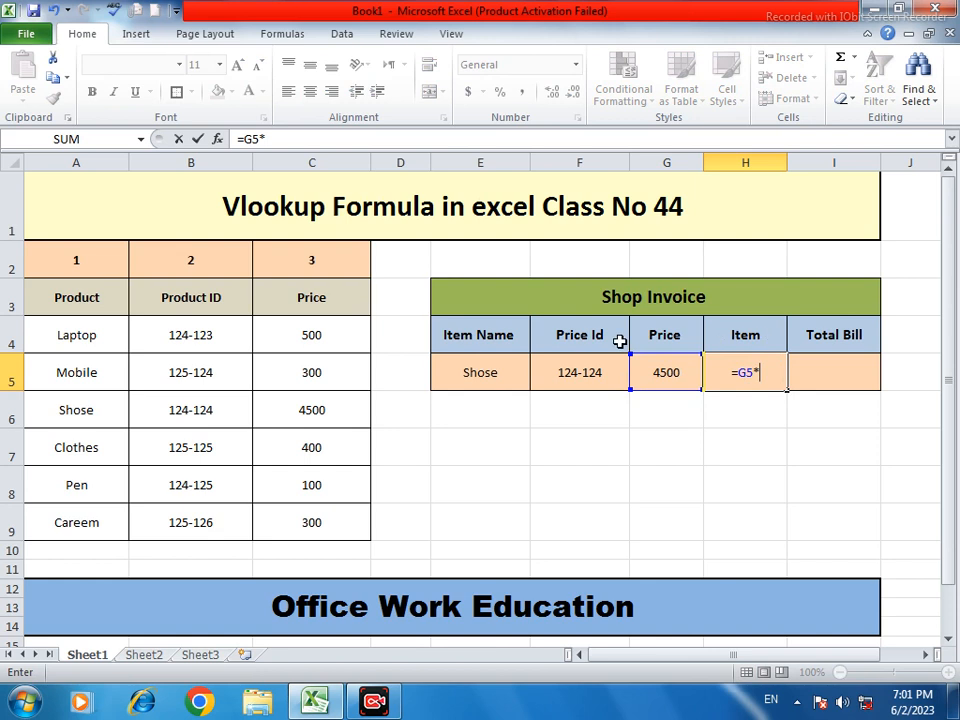
click(774, 336)
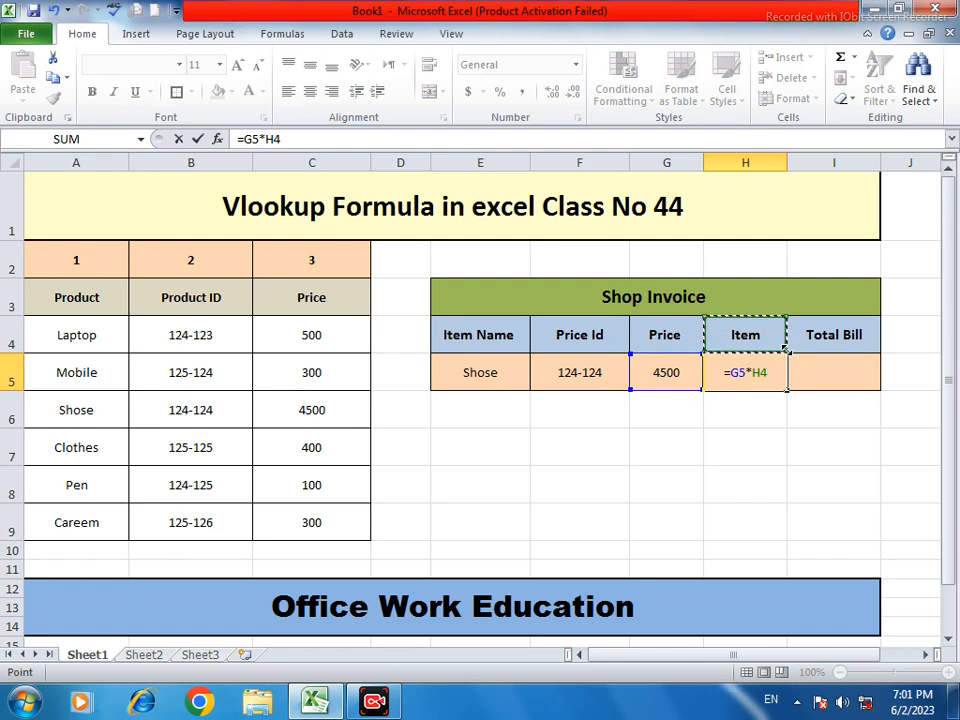
key(BackSpace)
key(BackSpace)
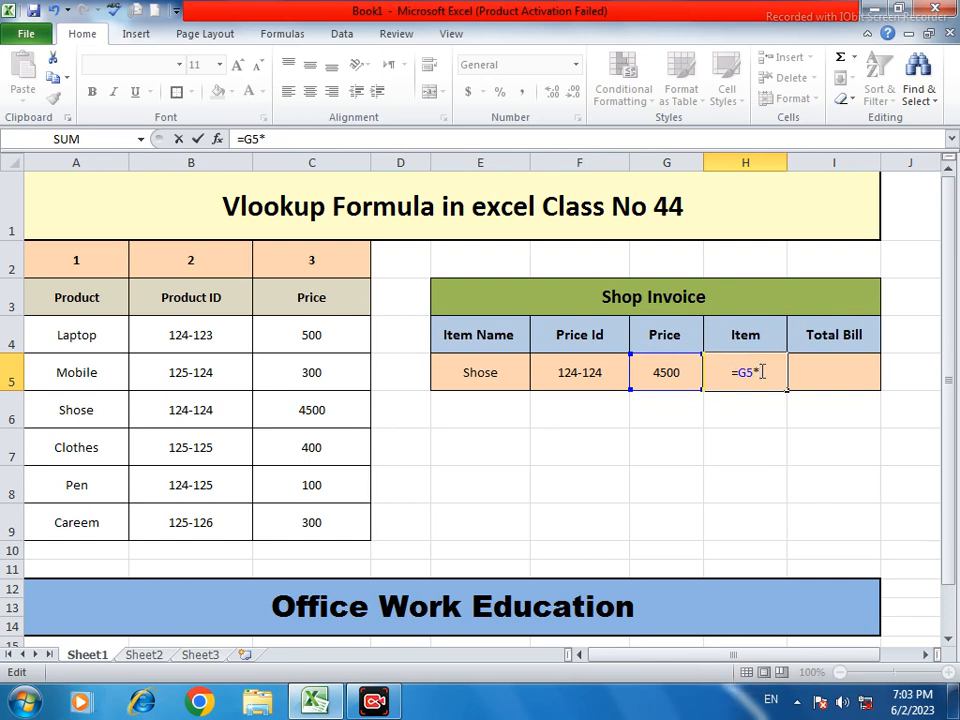
Delete the unfinished formula in H5 and enter a quantity of 3
drag(762, 372, 732, 371)
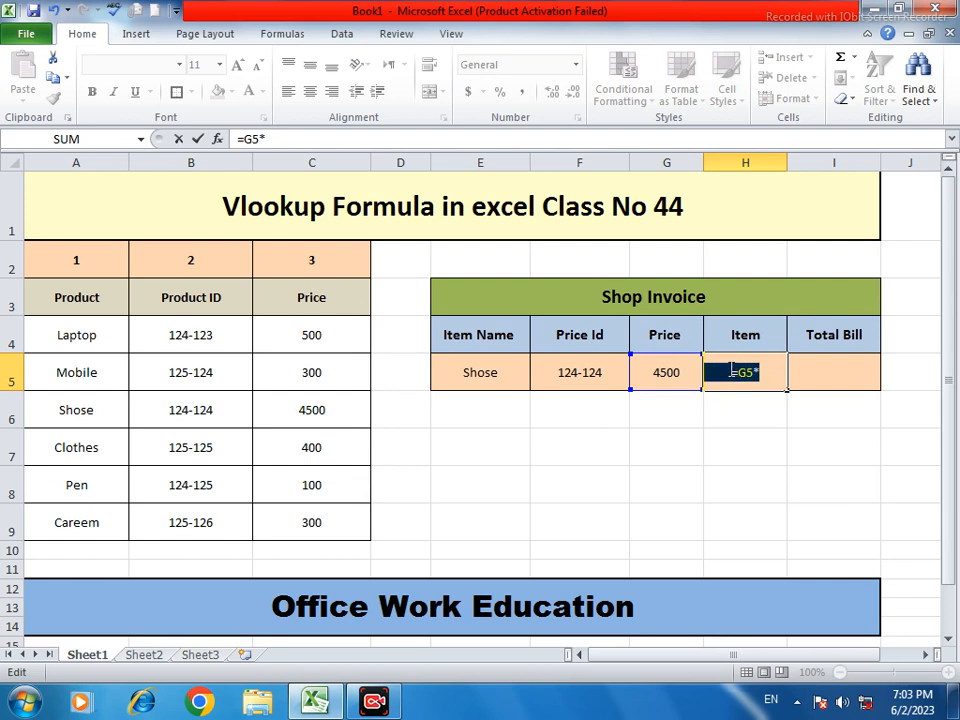
key(BackSpace)
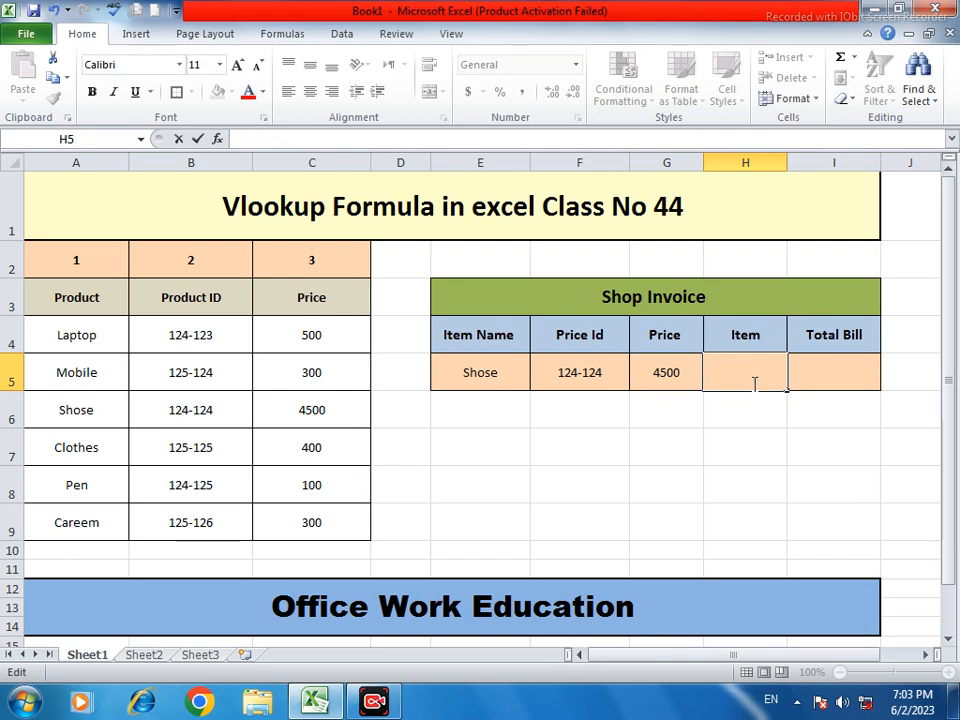
text(3)
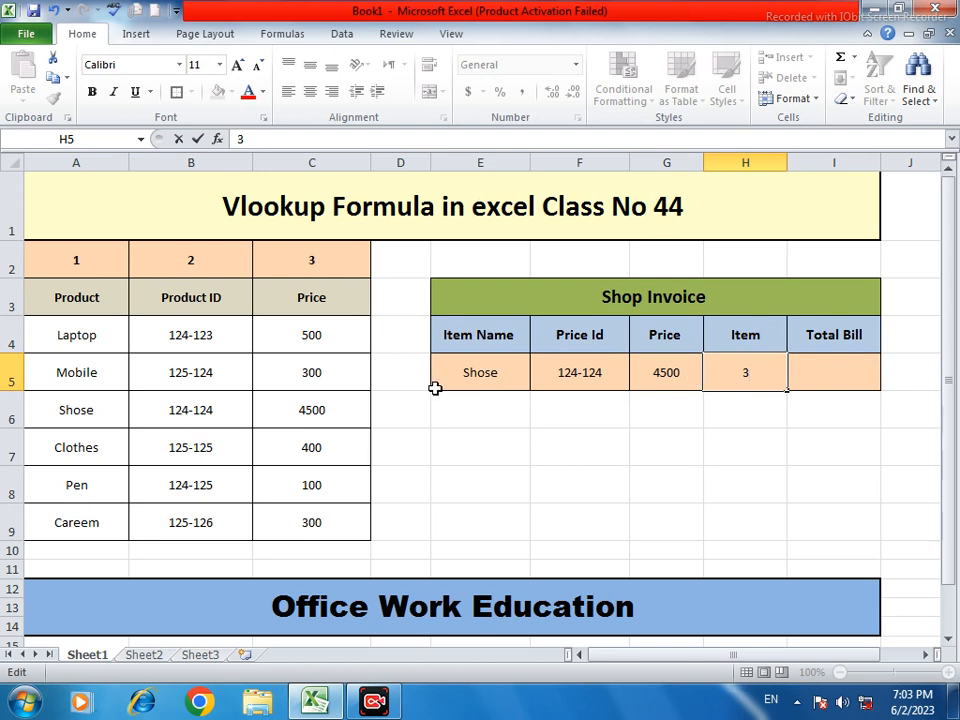
click(814, 374)
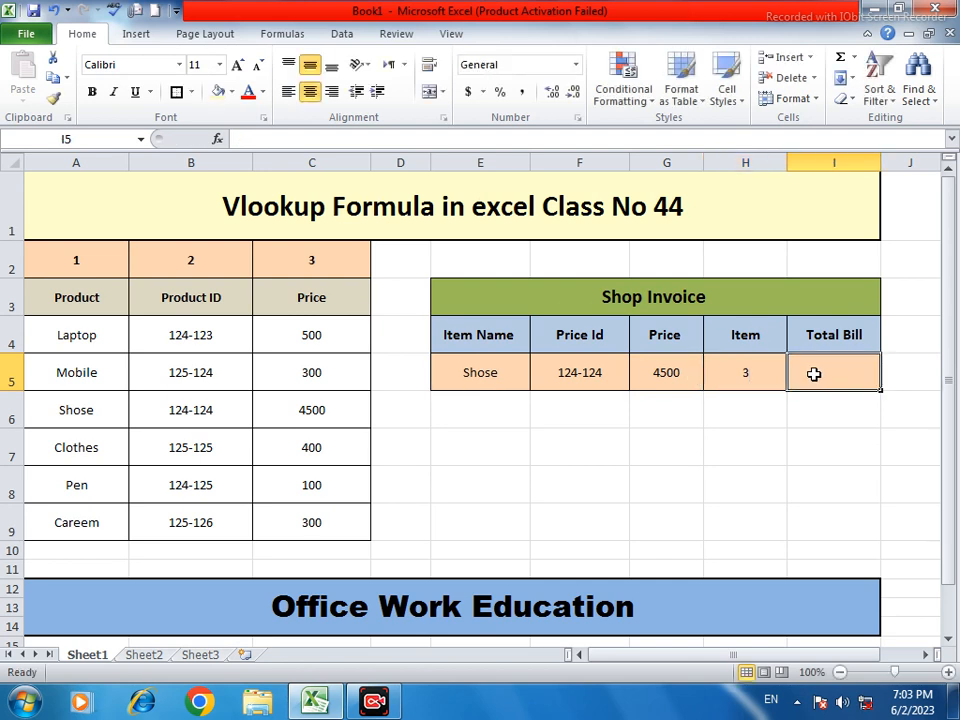
Enter =G5*H5 in I5 so Total Bill shows 13500
text(=)
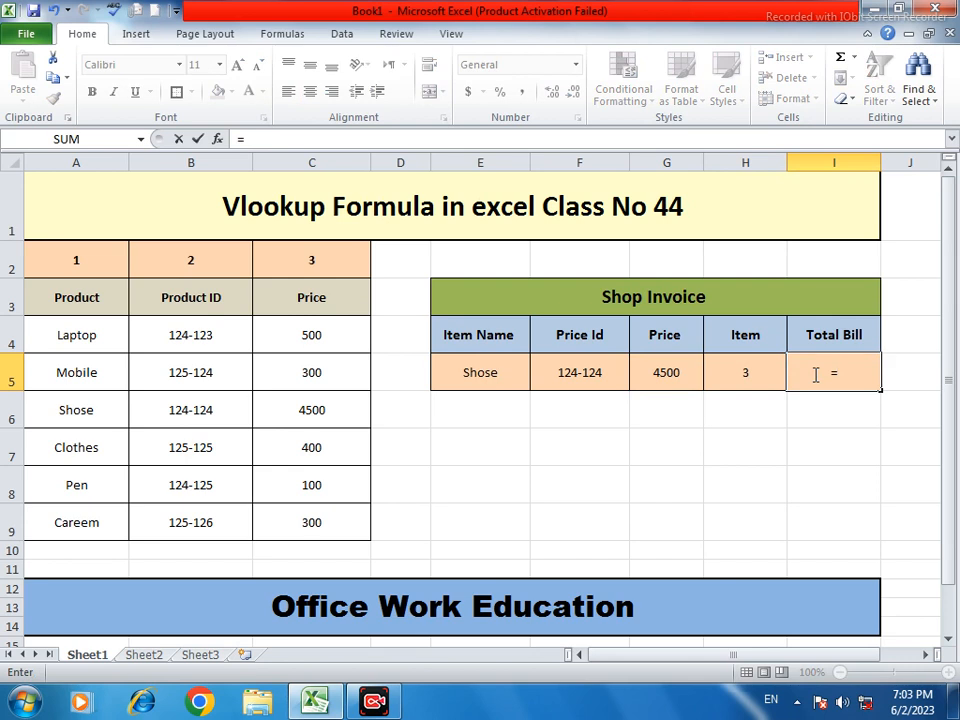
click(673, 373)
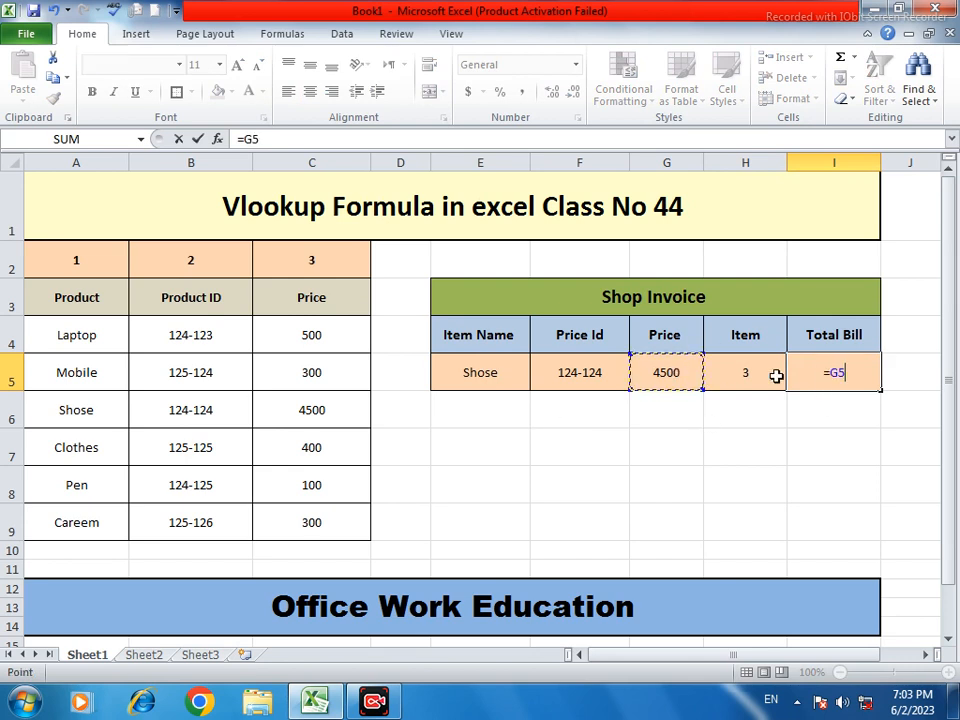
text(*)
click(745, 376)
key(Return)
click(840, 380)
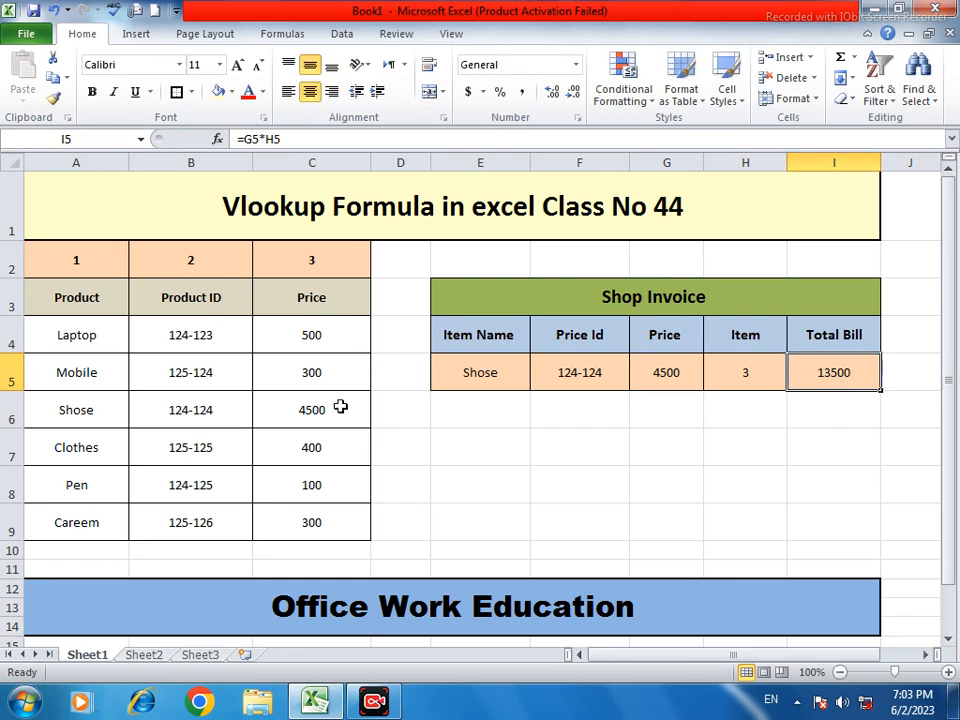
Replace the item name Shose with pen in E5
double_click(510, 372)
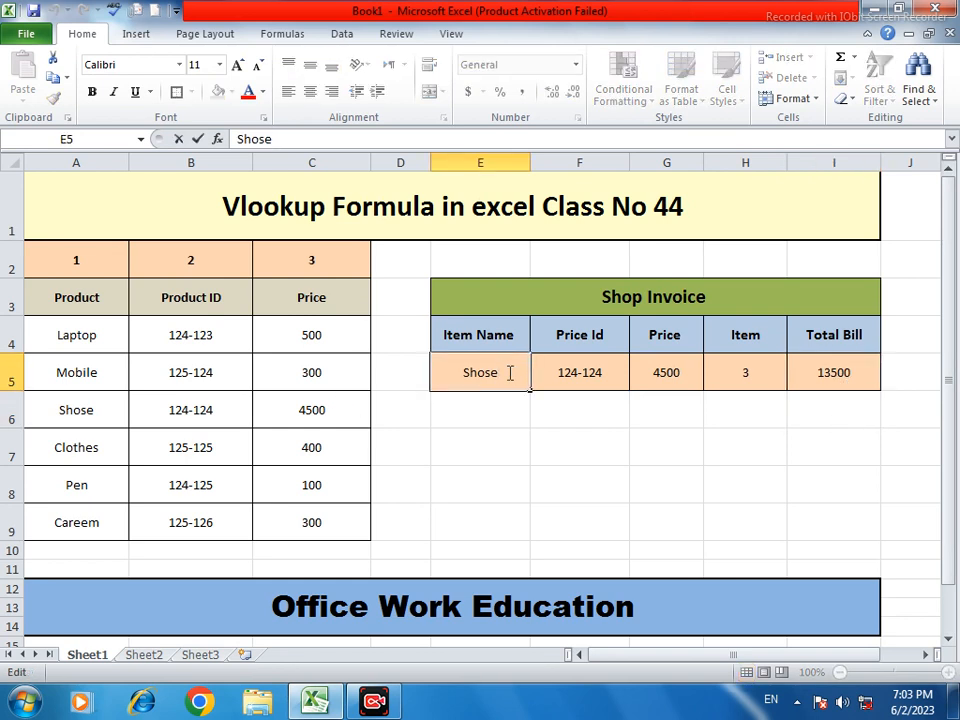
drag(496, 369, 467, 366)
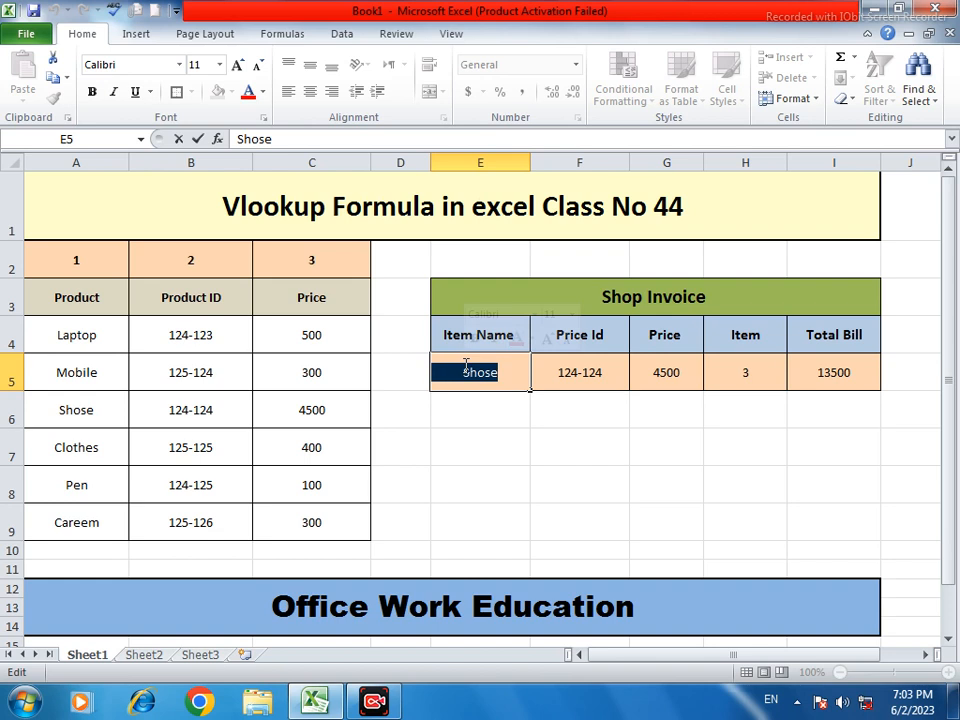
text(pen)
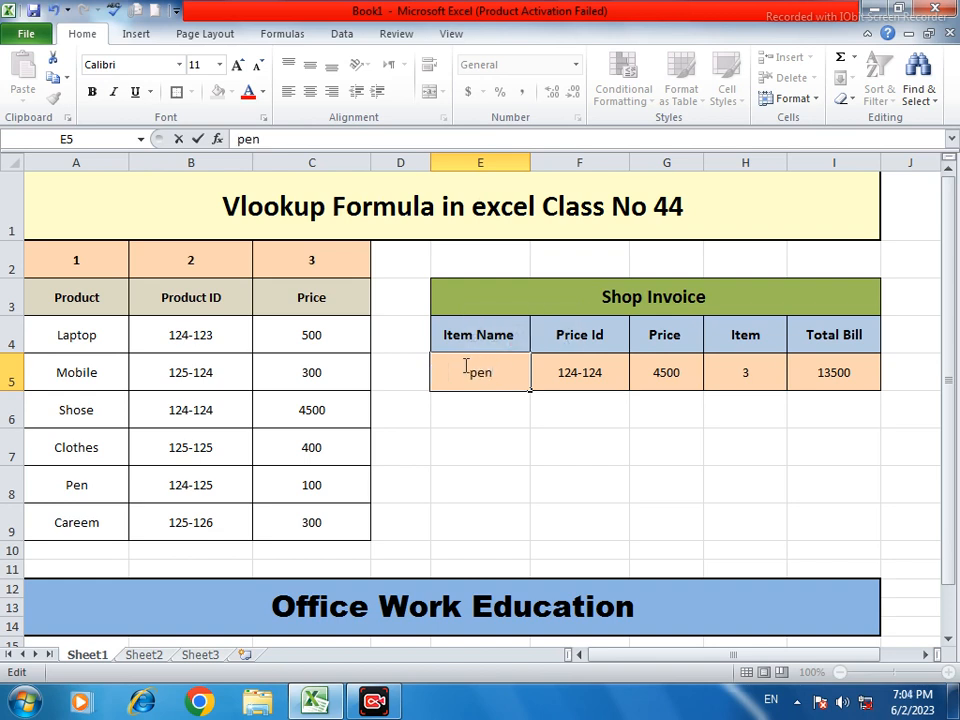
click(572, 412)
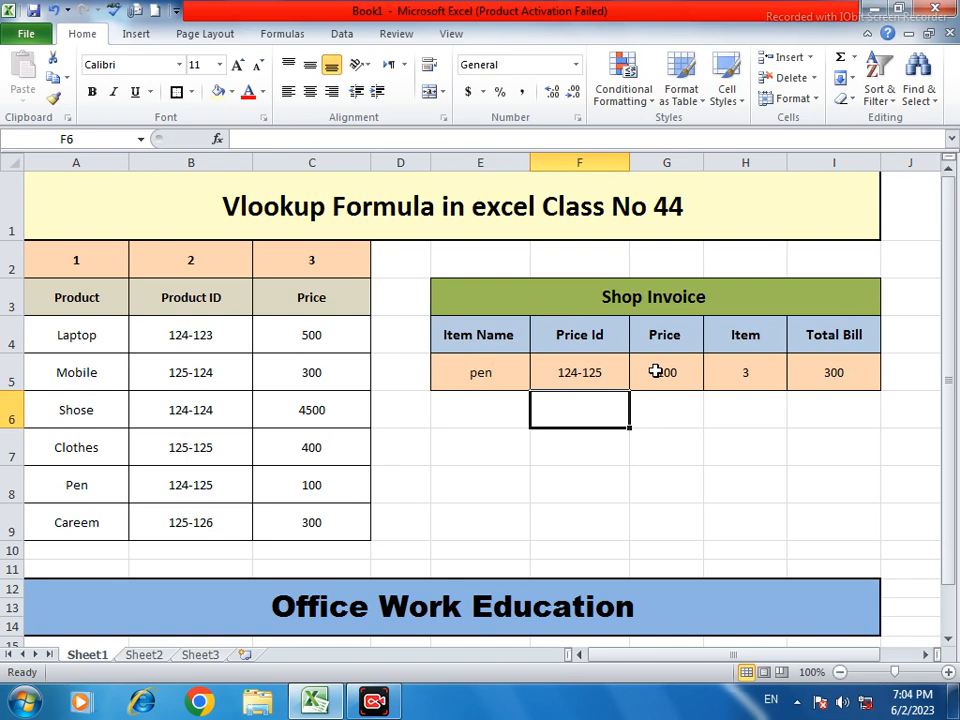
Change the quantity in H5 from 3 to 1, making the Total Bill 100
double_click(752, 374)
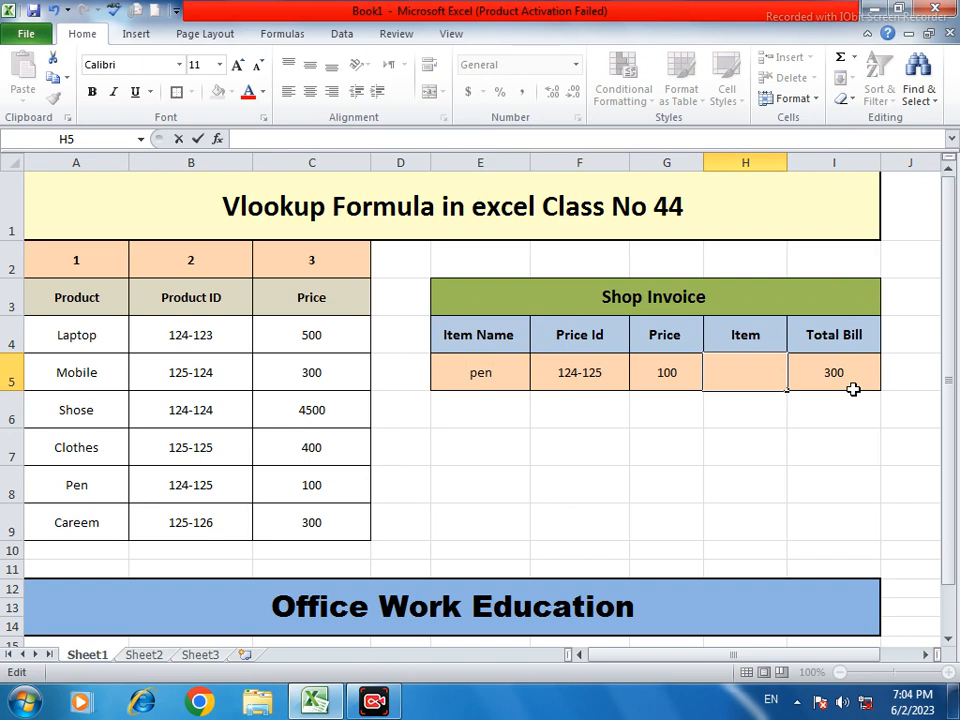
click(841, 398)
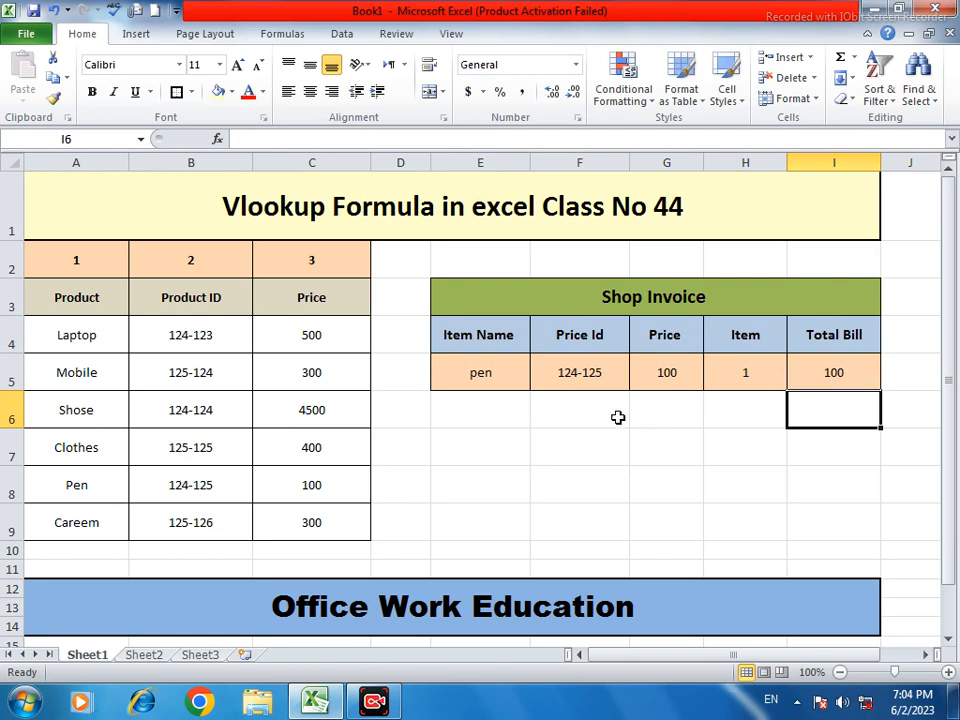
click(484, 372)
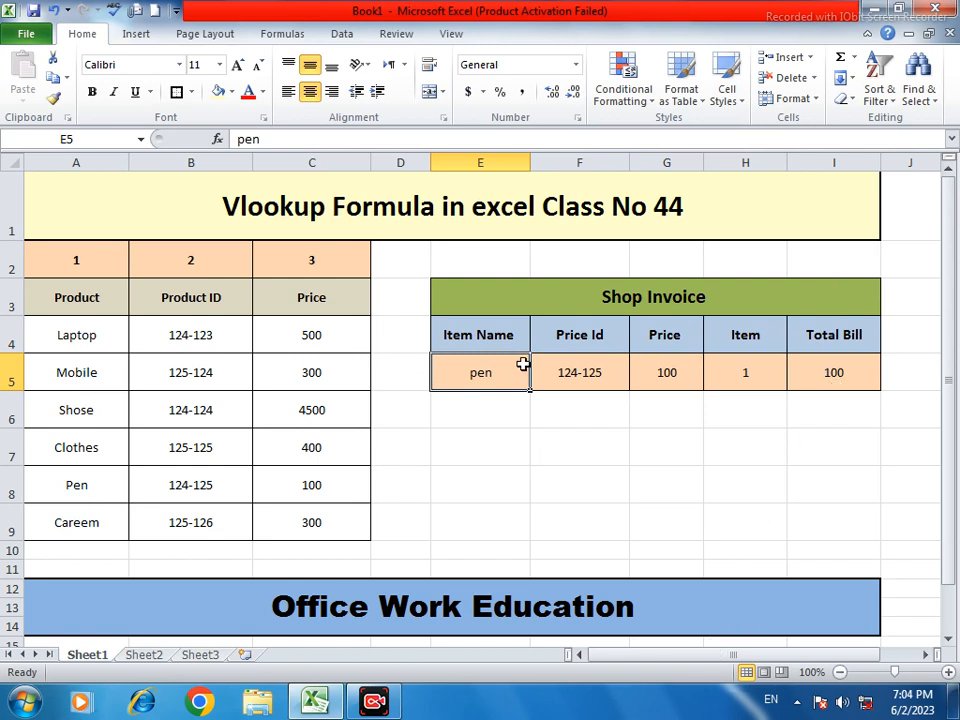
click(347, 35)
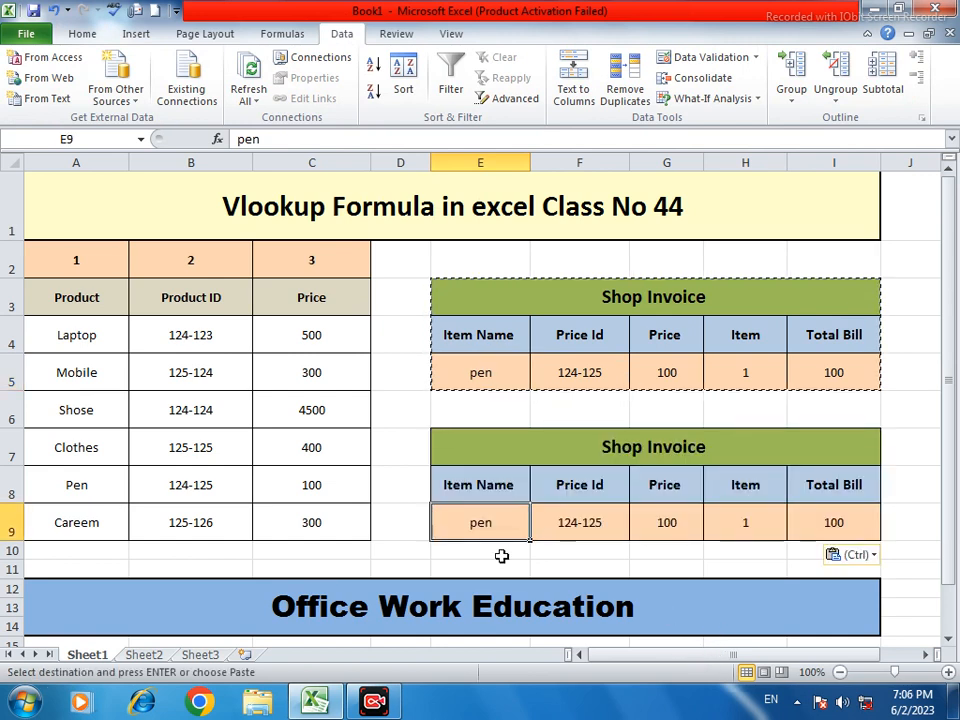
Select the copied invoice's Item Name cell E9
double_click(548, 408)
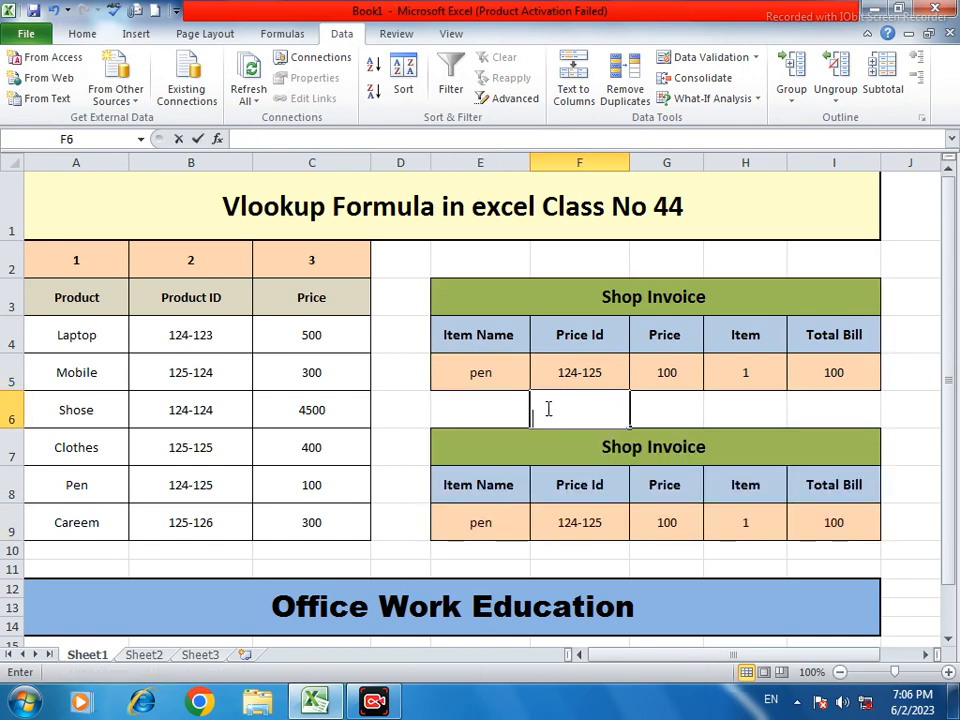
click(511, 533)
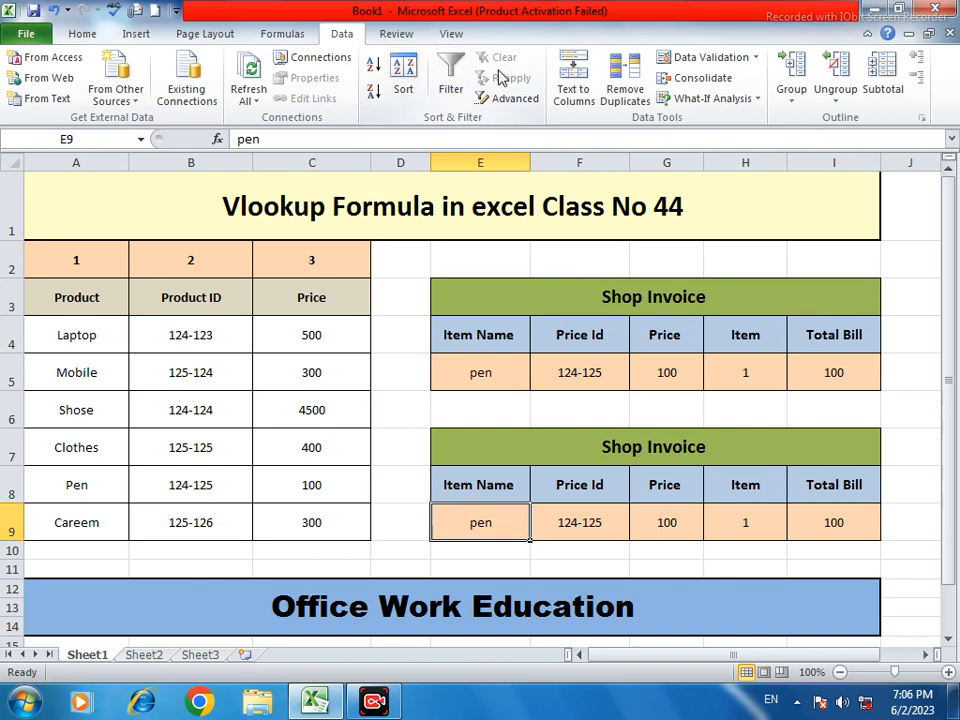
Add List data validation to E9 with source A4:A9 (Laptop through Careem)
click(757, 59)
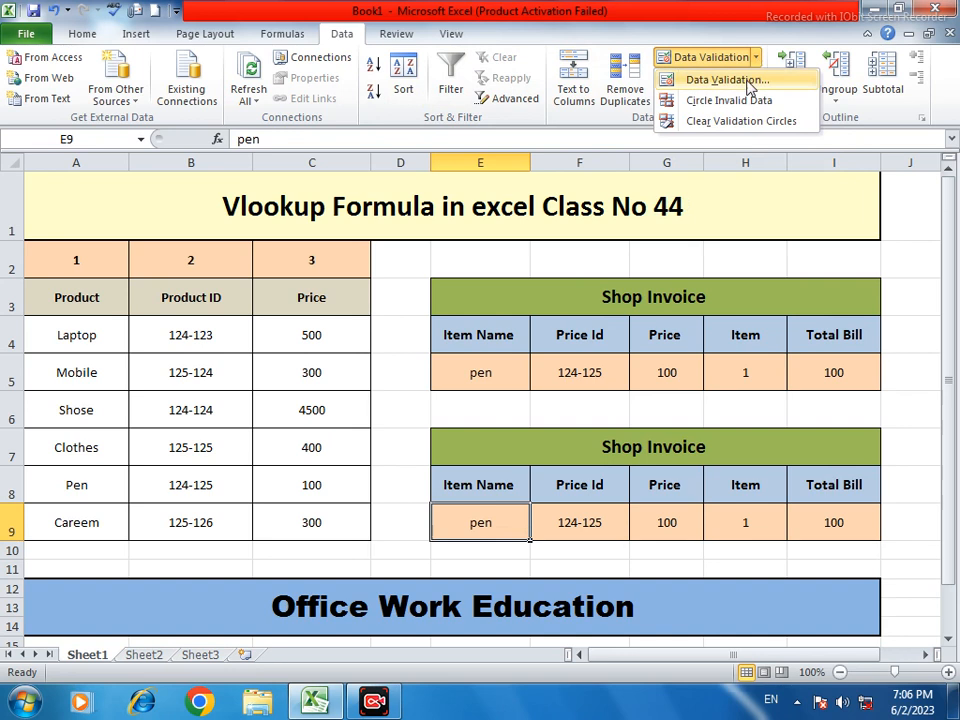
click(760, 80)
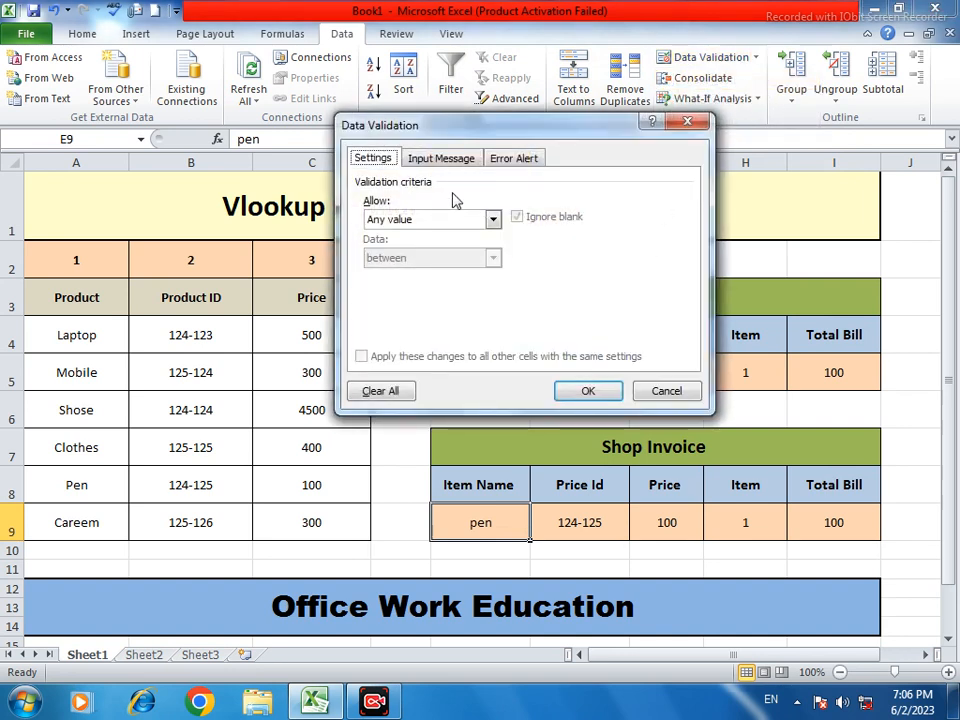
click(492, 219)
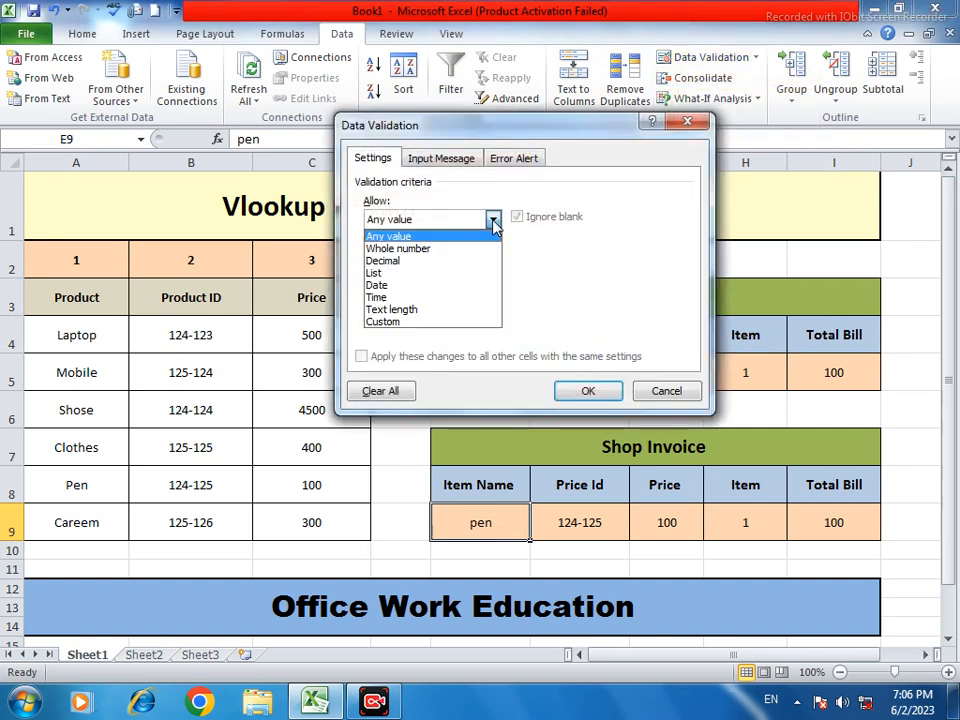
click(435, 273)
click(456, 296)
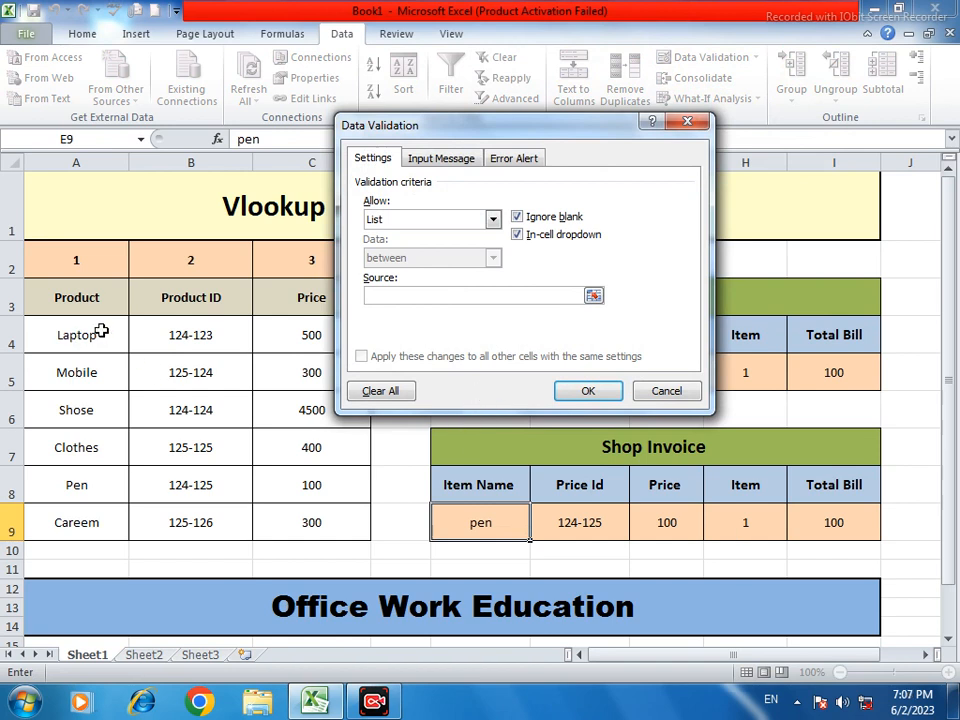
drag(101, 332, 102, 523)
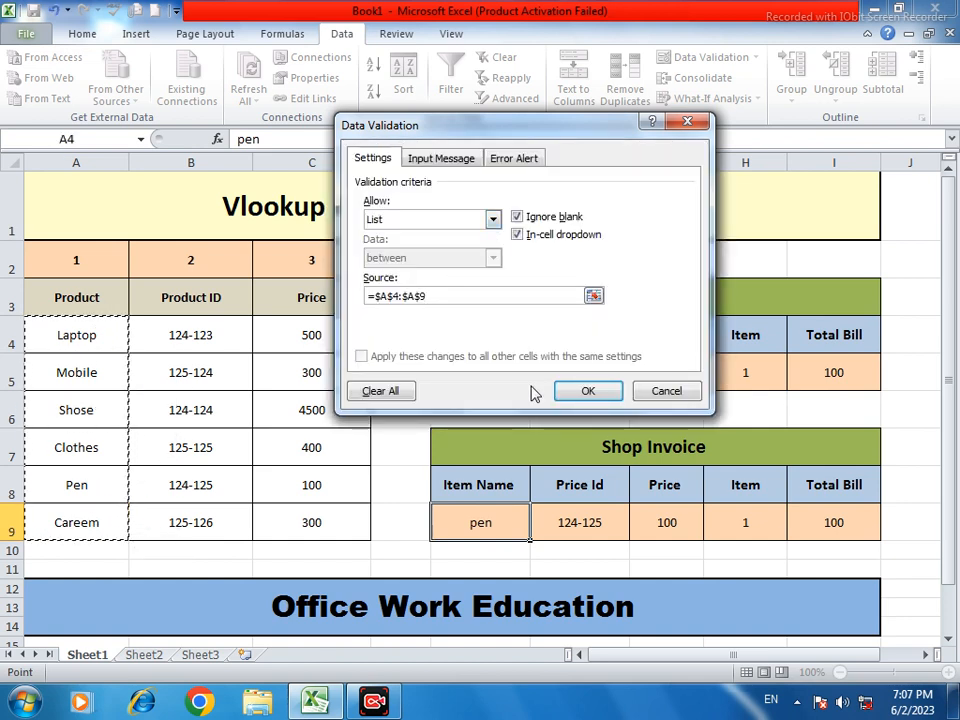
click(575, 392)
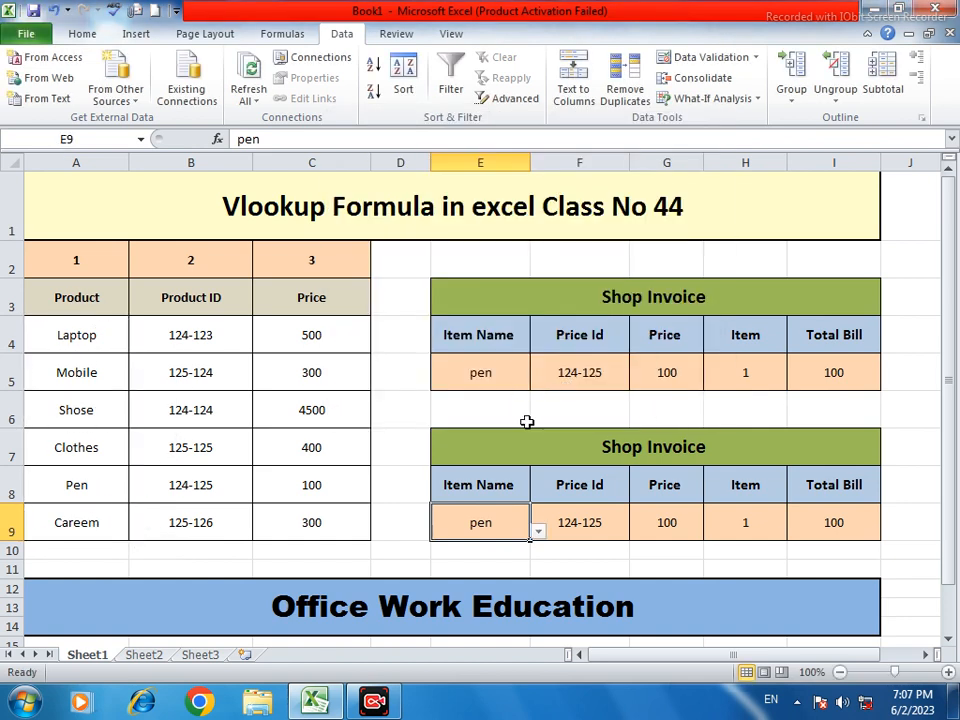
Pick Laptop from E9's dropdown and inspect F9's Price Id lookup formula
click(538, 532)
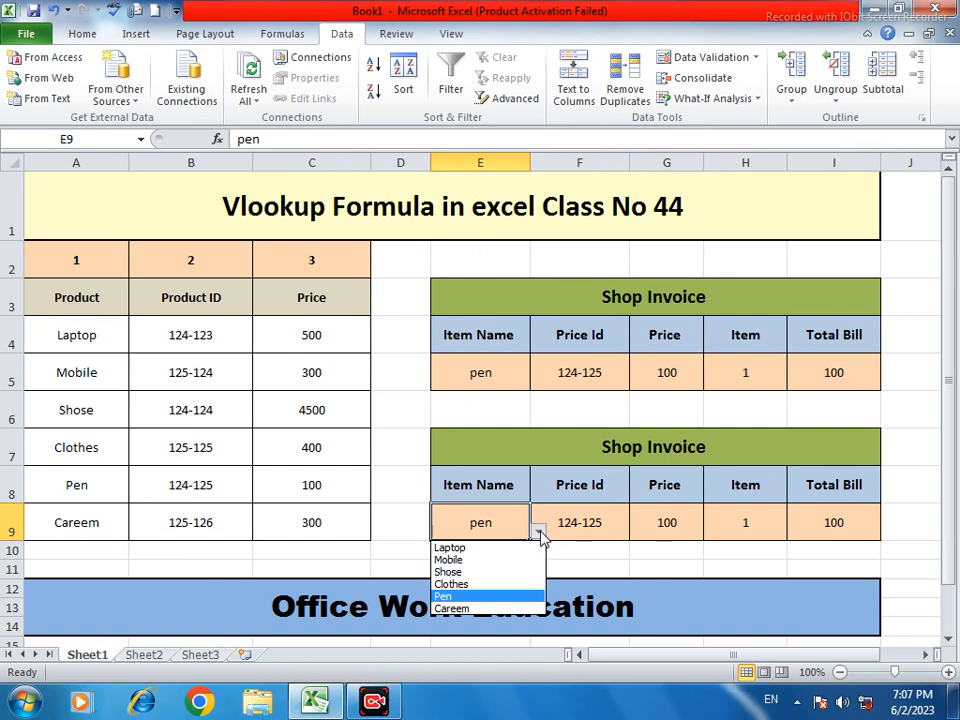
click(477, 556)
click(597, 515)
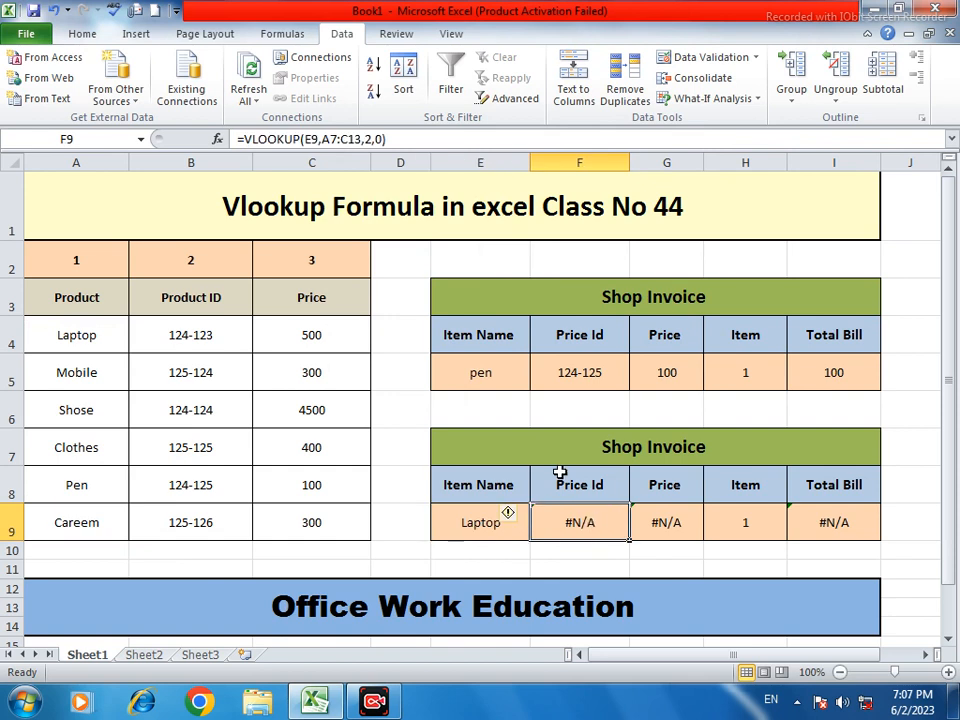
double_click(590, 527)
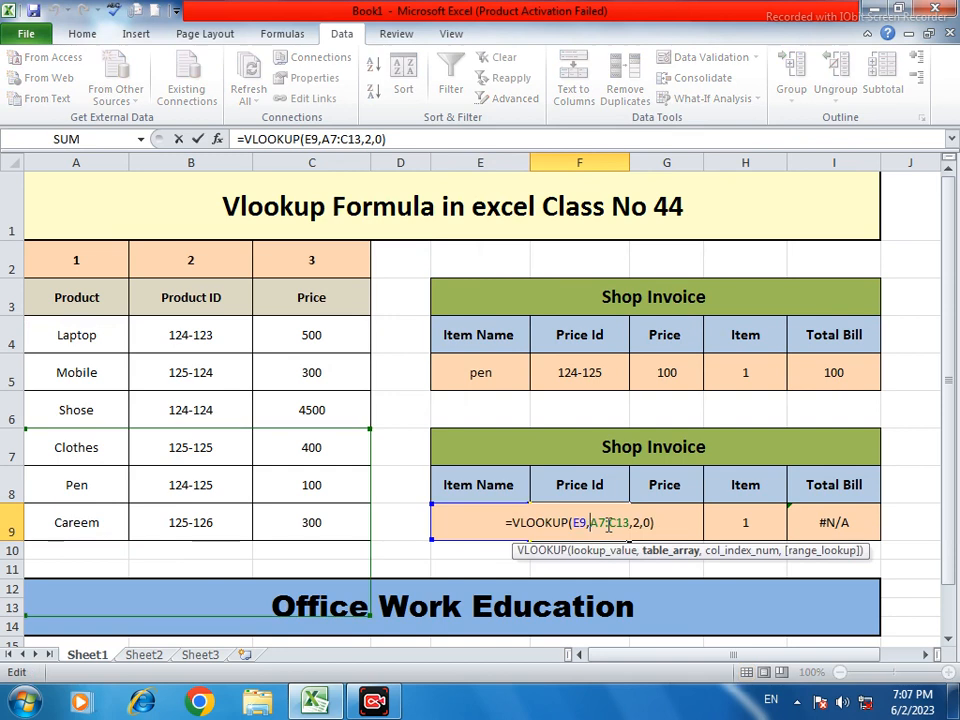
click(663, 527)
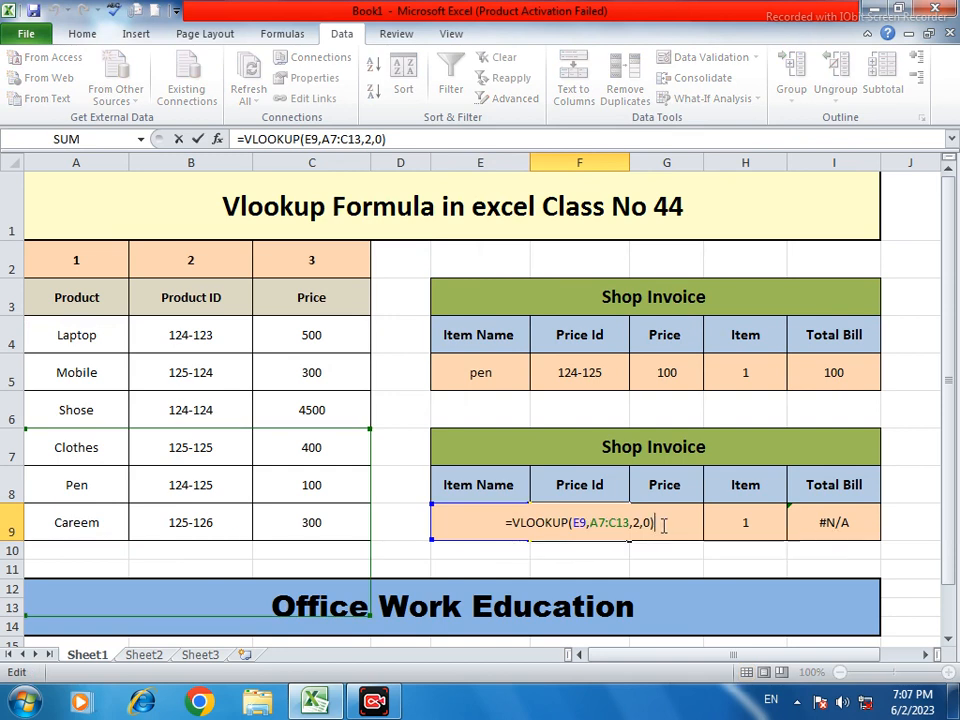
key(Return)
Compare F9's formula with F5's, then select F9's entire formula for replacement
click(627, 525)
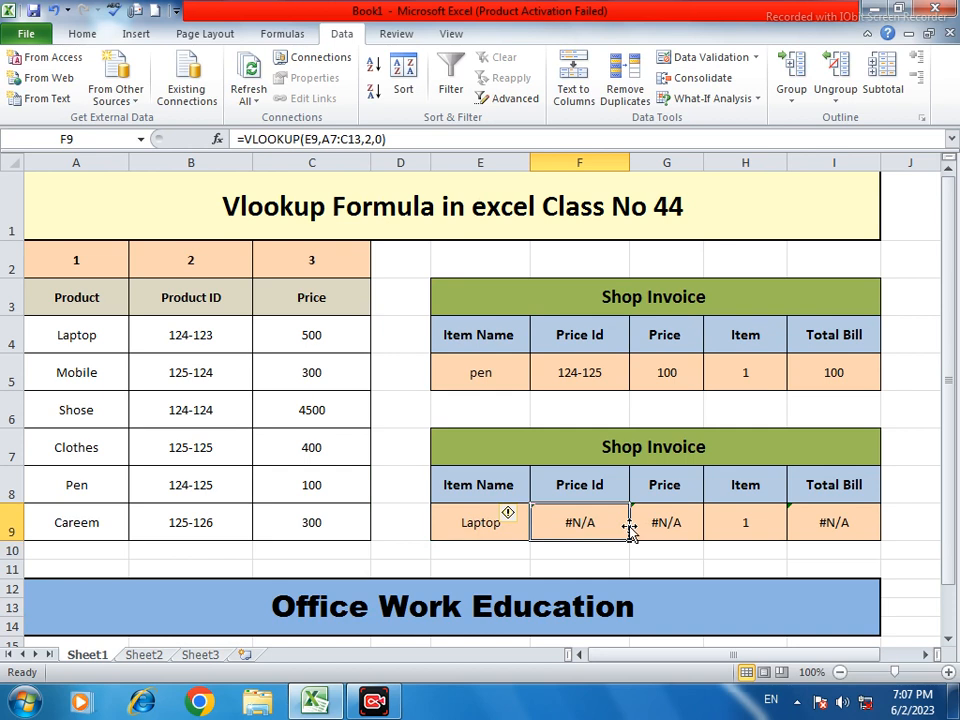
click(593, 371)
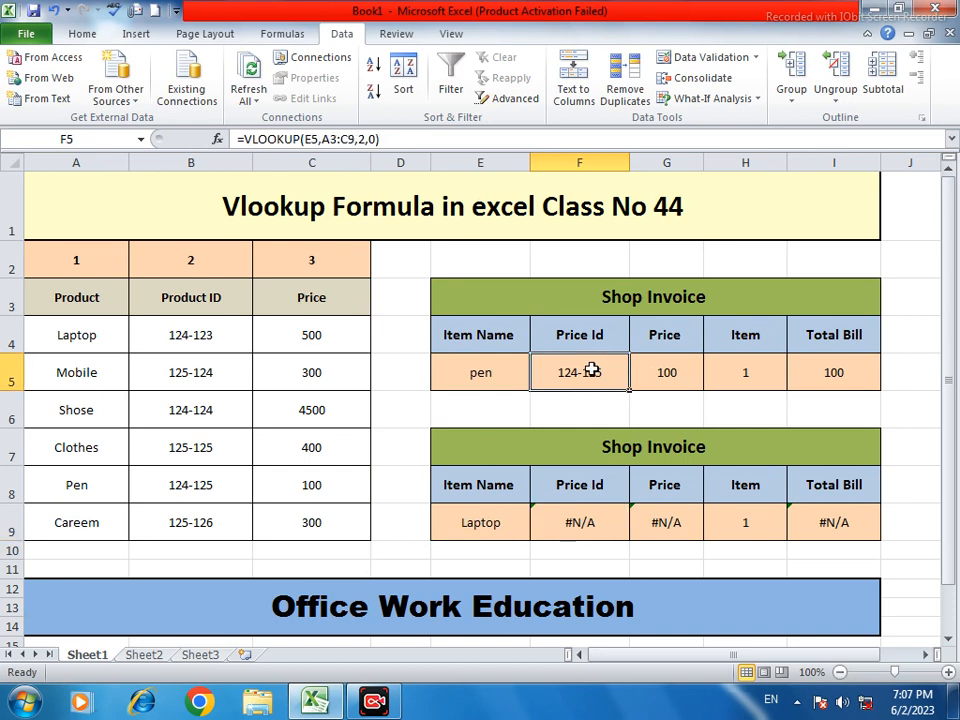
click(583, 525)
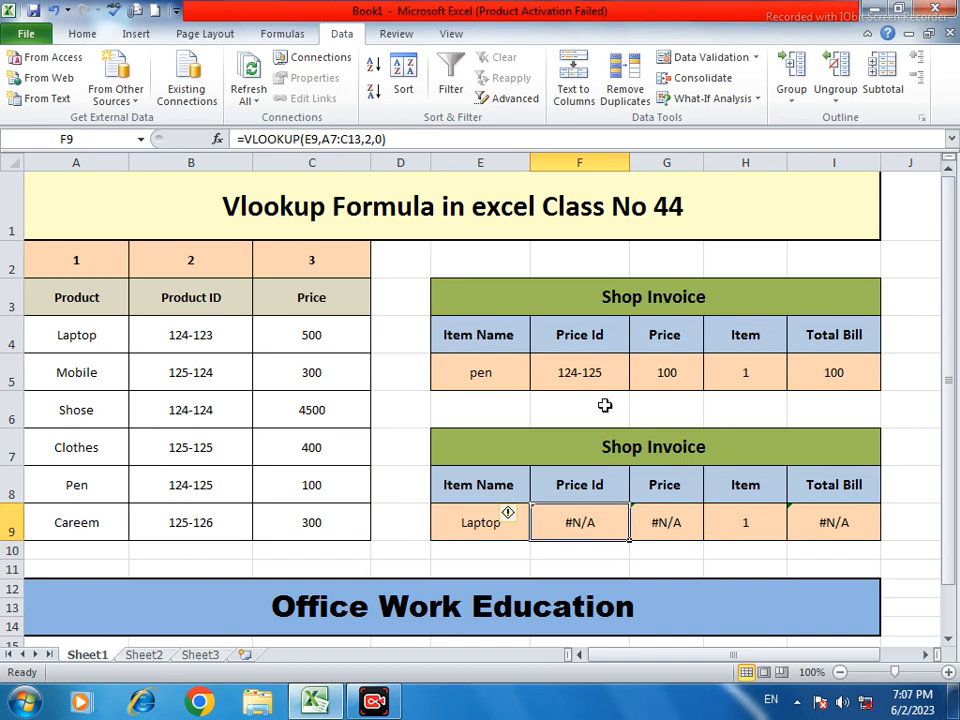
click(464, 366)
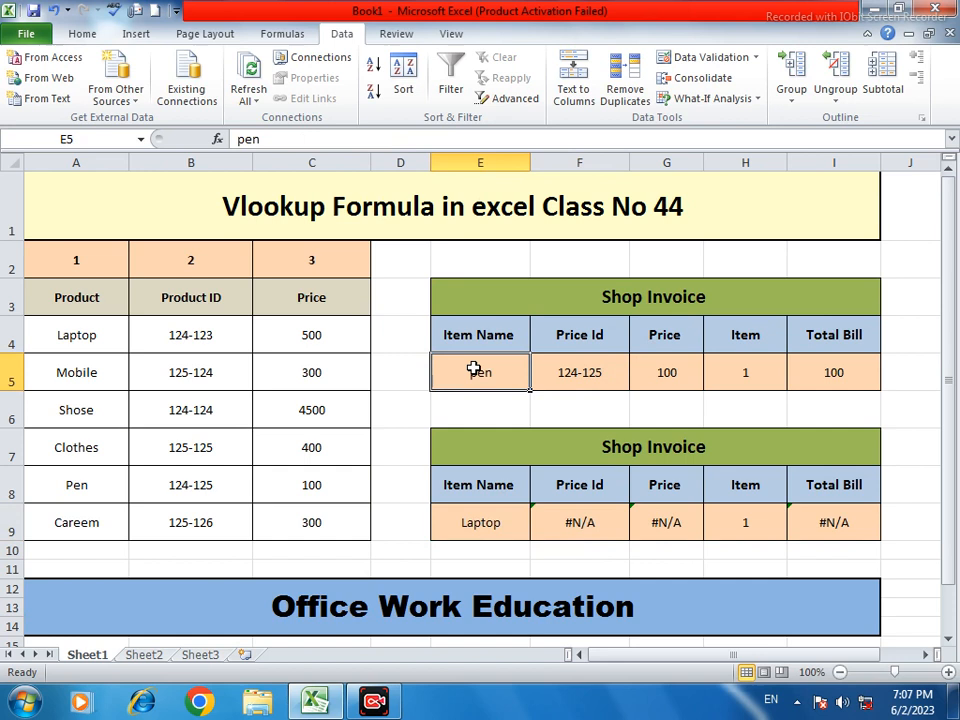
click(506, 533)
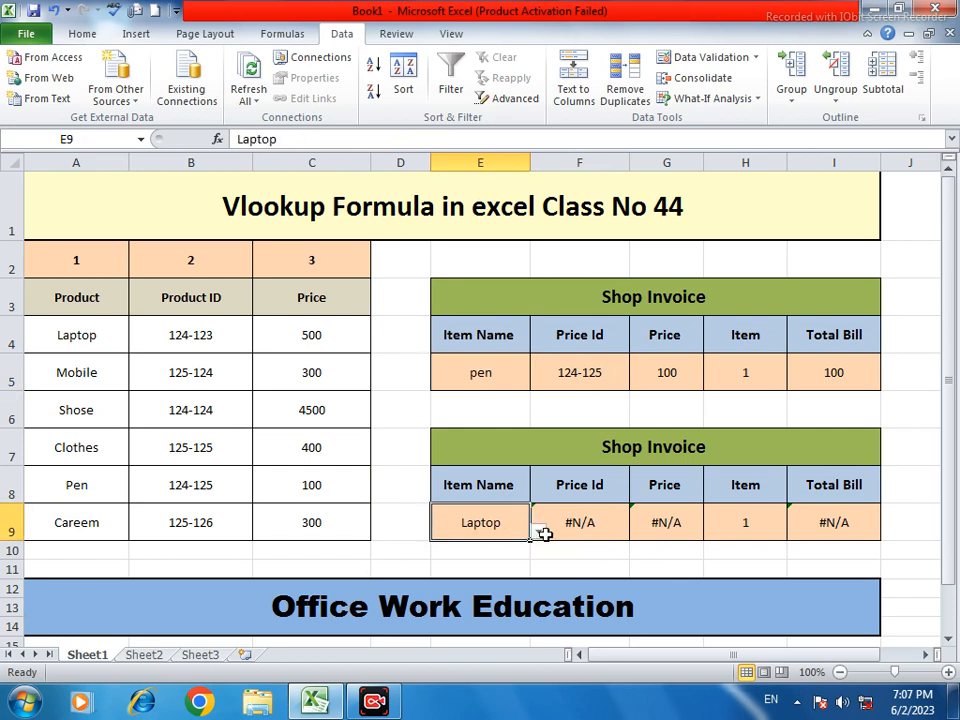
click(538, 532)
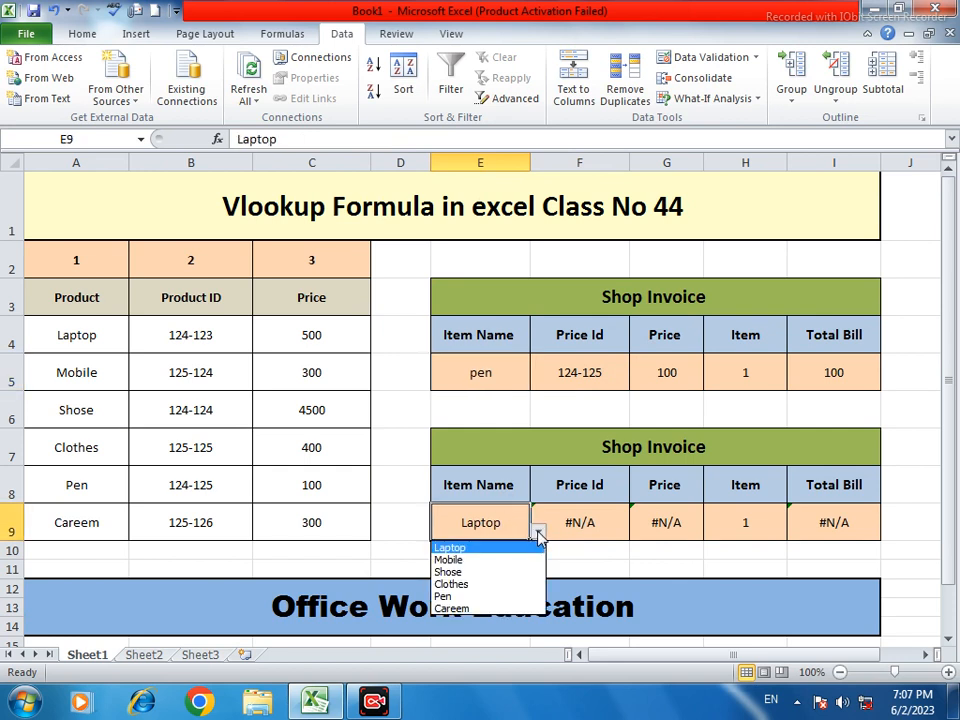
click(616, 522)
double_click(616, 522)
drag(670, 517, 508, 522)
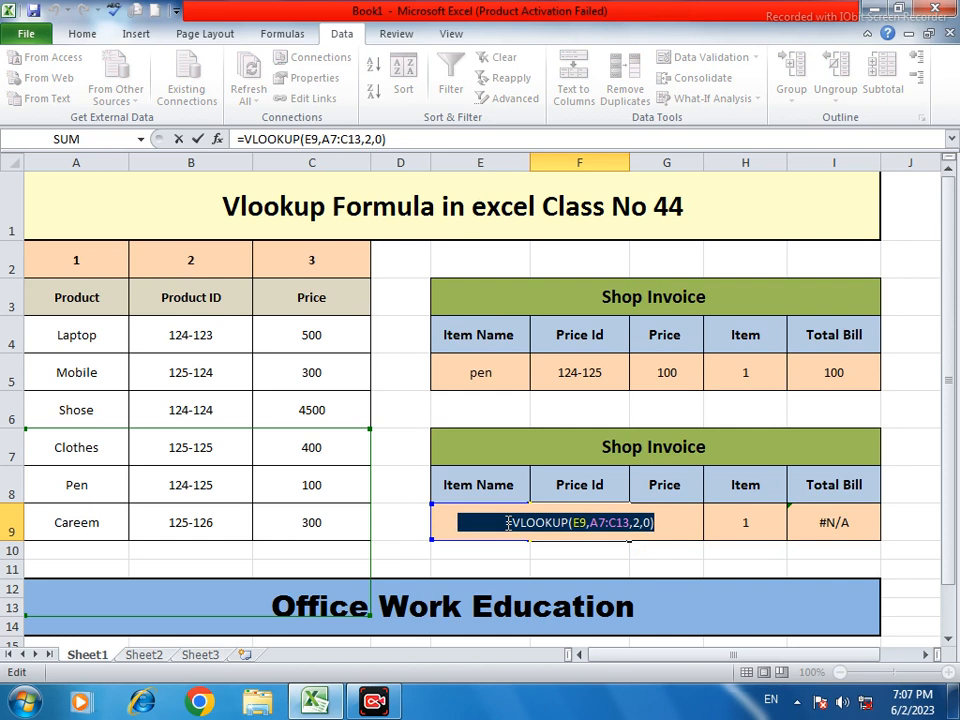
Clear the old lookup formula from F9, leaving the cell empty
key(Delete)
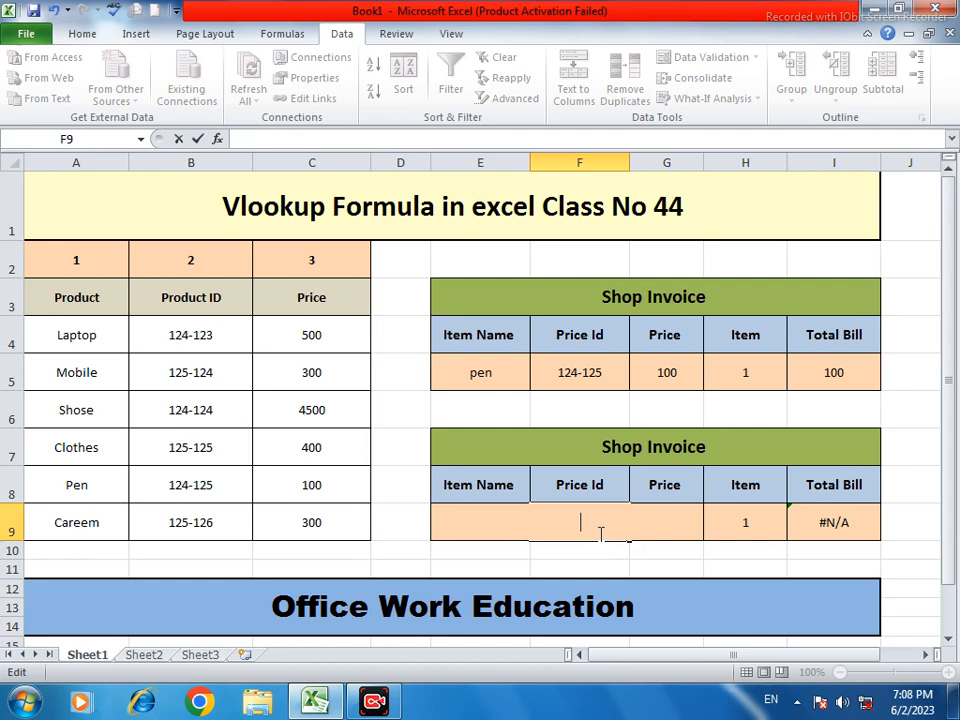
text(+)
click(611, 561)
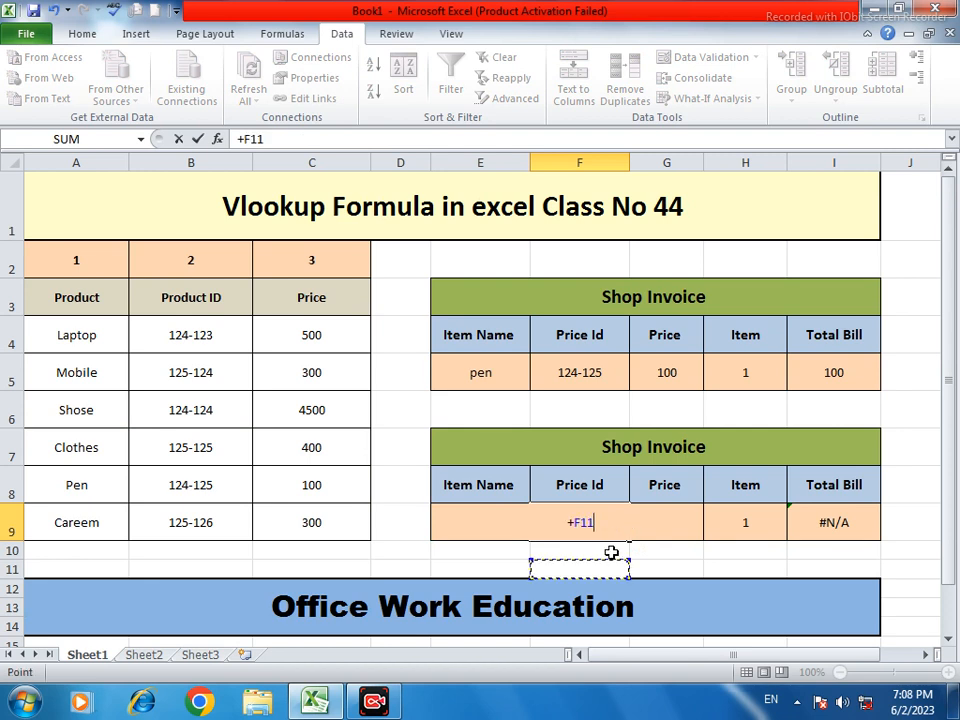
key(BackSpace)
key(BackSpace)
key(BackSpace)
key(BackSpace)
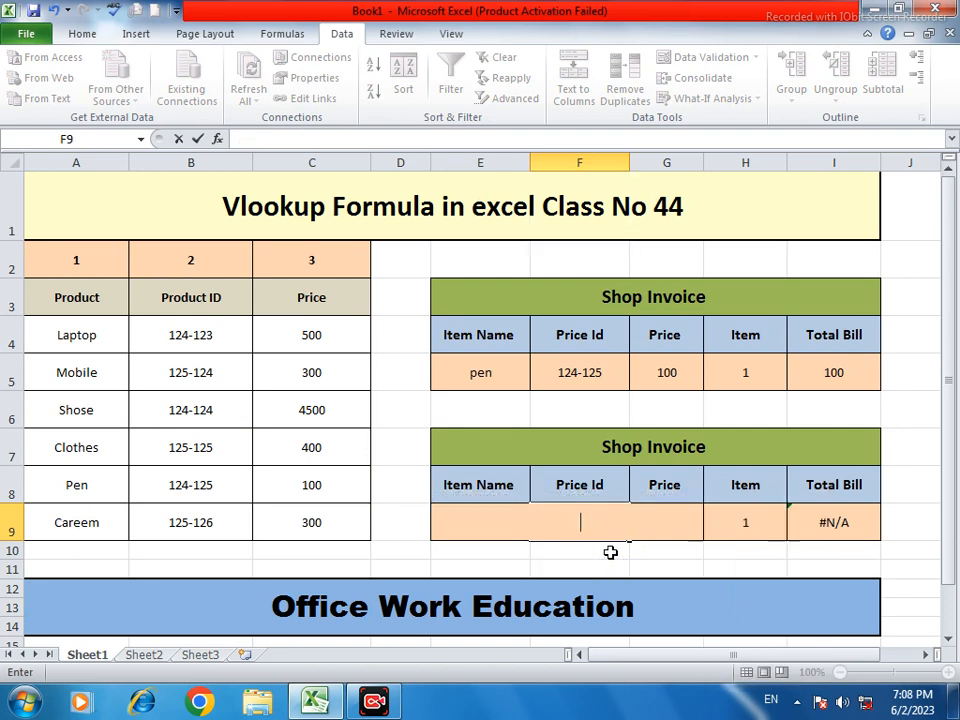
key(Return)
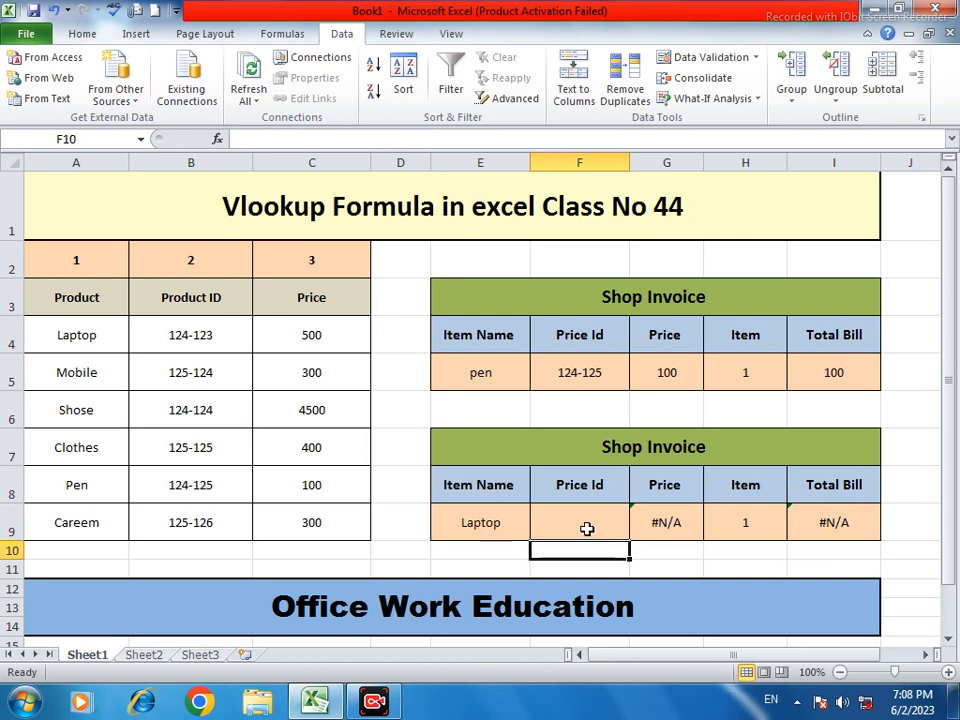
click(587, 521)
text(+)
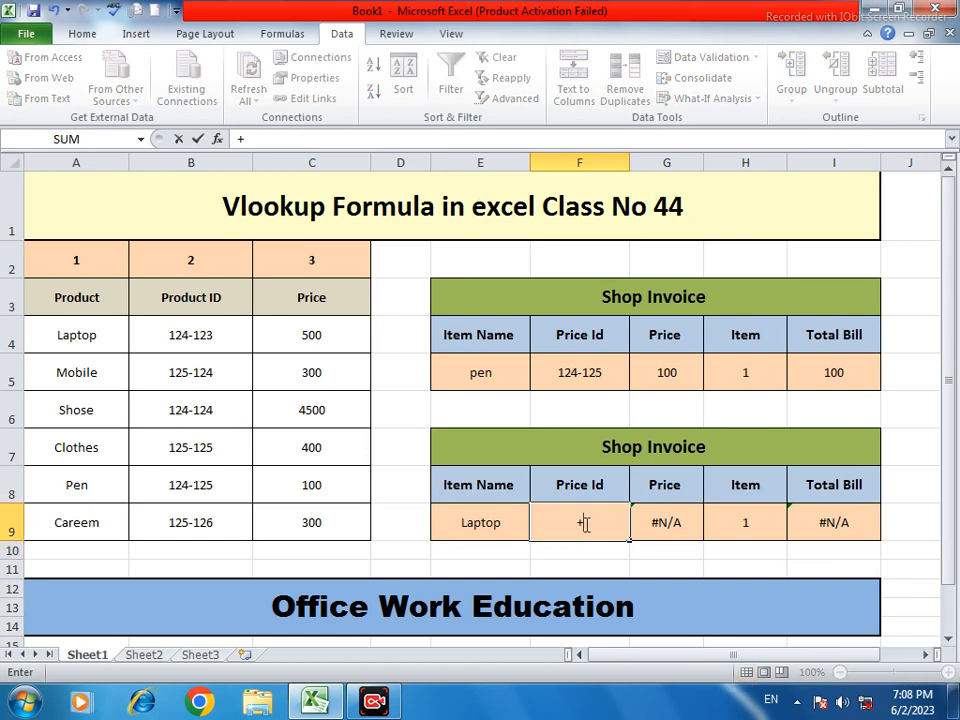
key(BackSpace)
Enter =vlookup(E9,A3:C9,2,0) in F9 to return the Price Id
text(=vlookup)
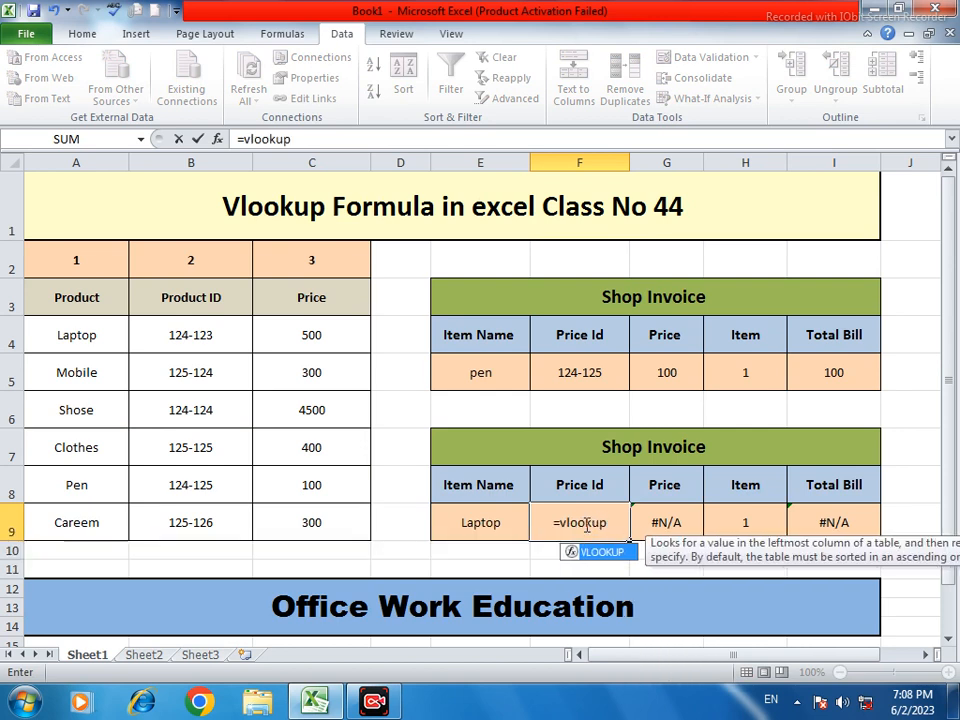
text(()
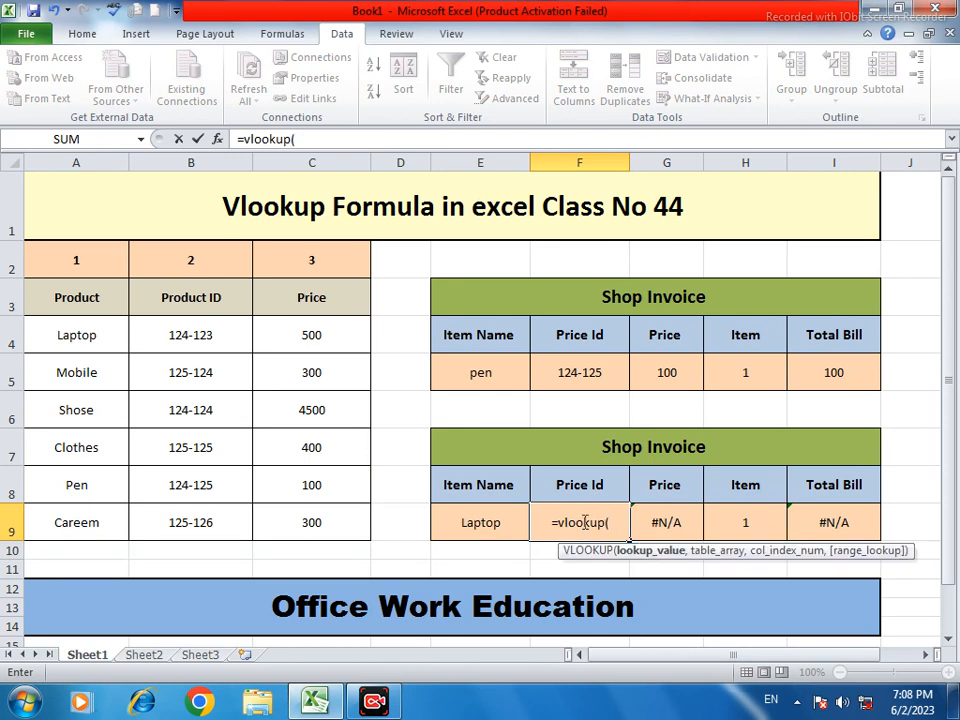
click(499, 521)
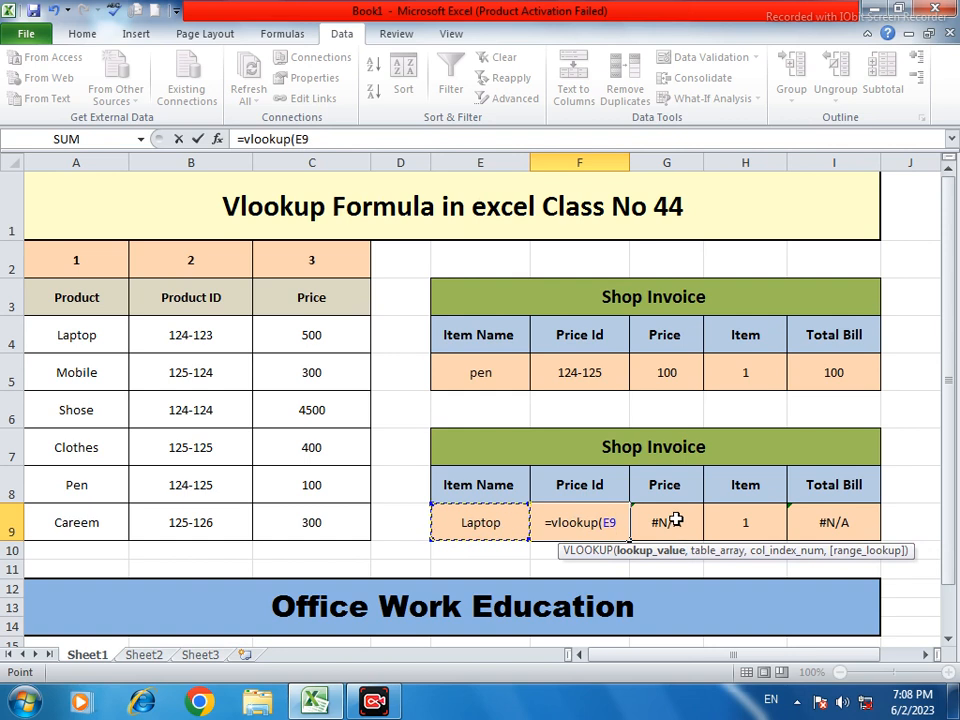
text(,)
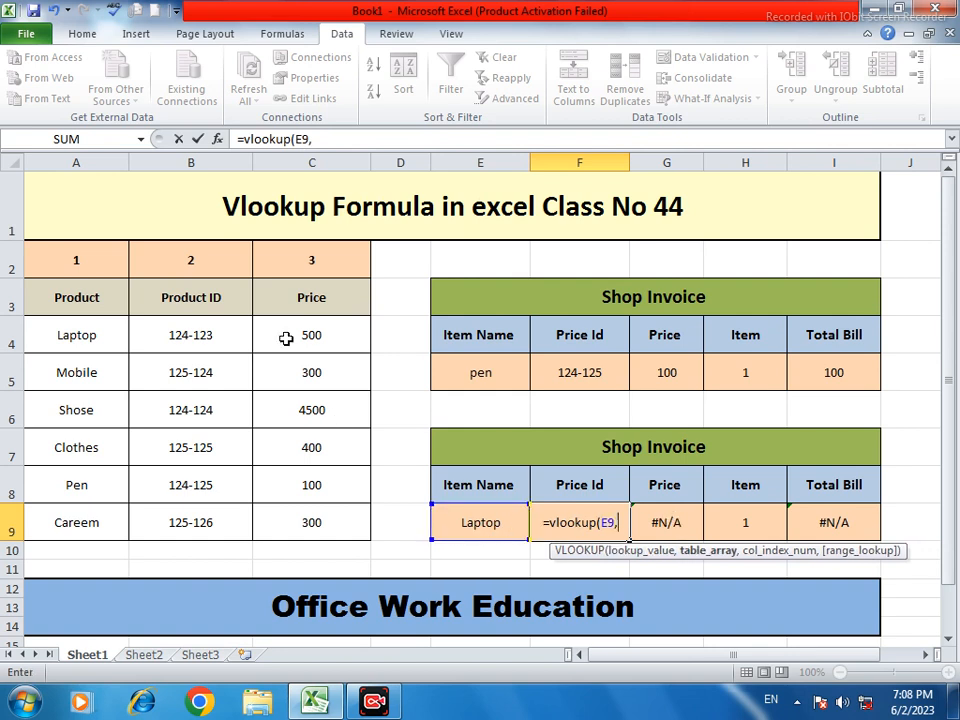
click(53, 292)
drag(53, 292, 344, 510)
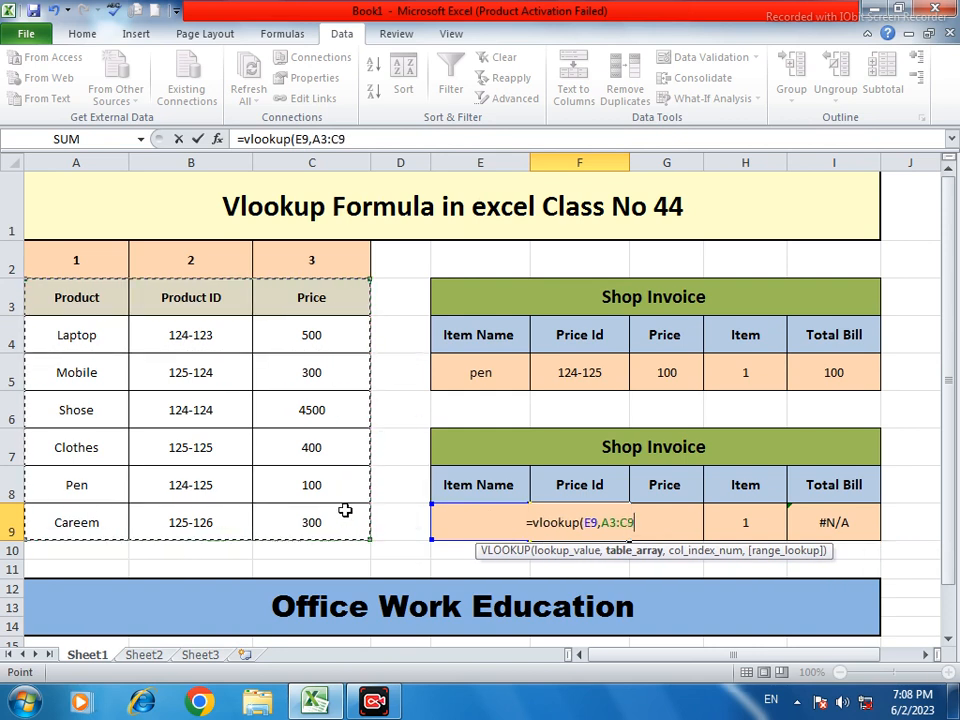
text(,)
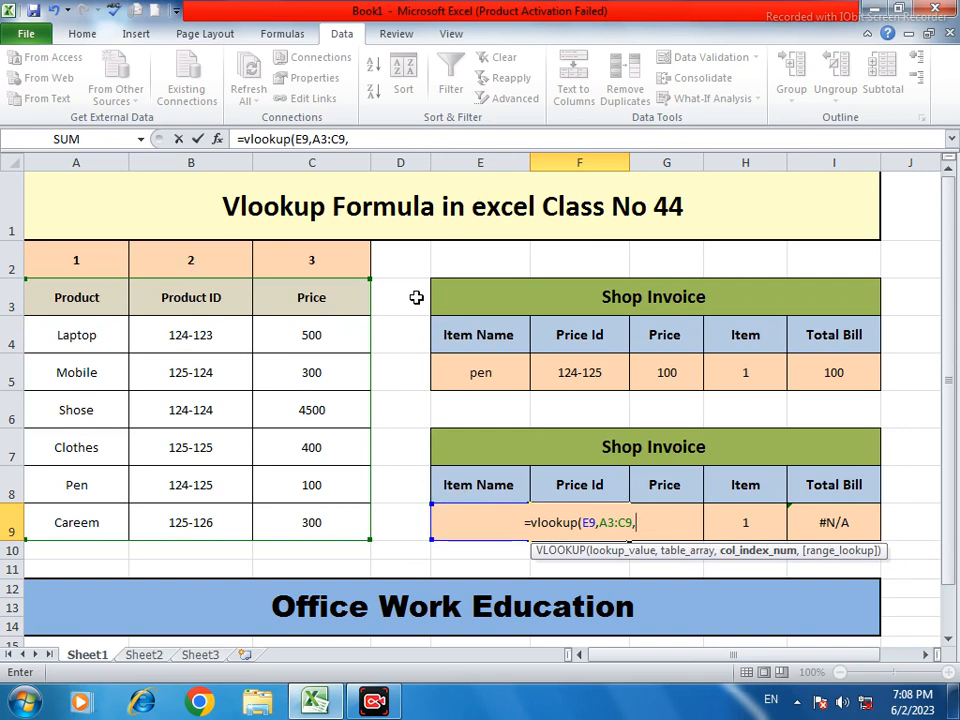
text(2)
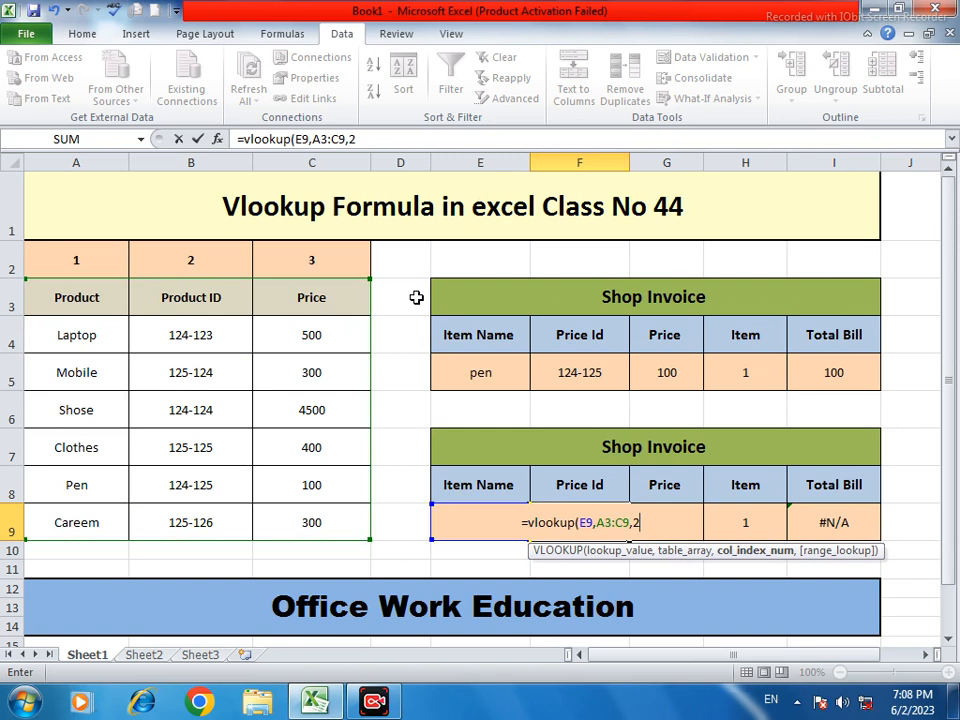
text(,0)
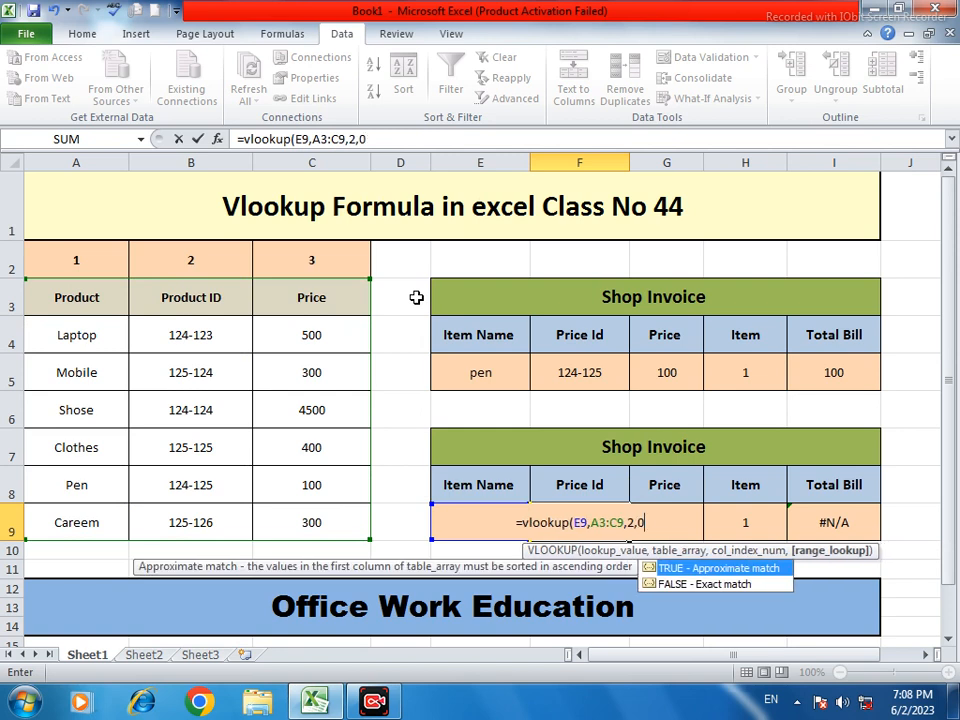
text())
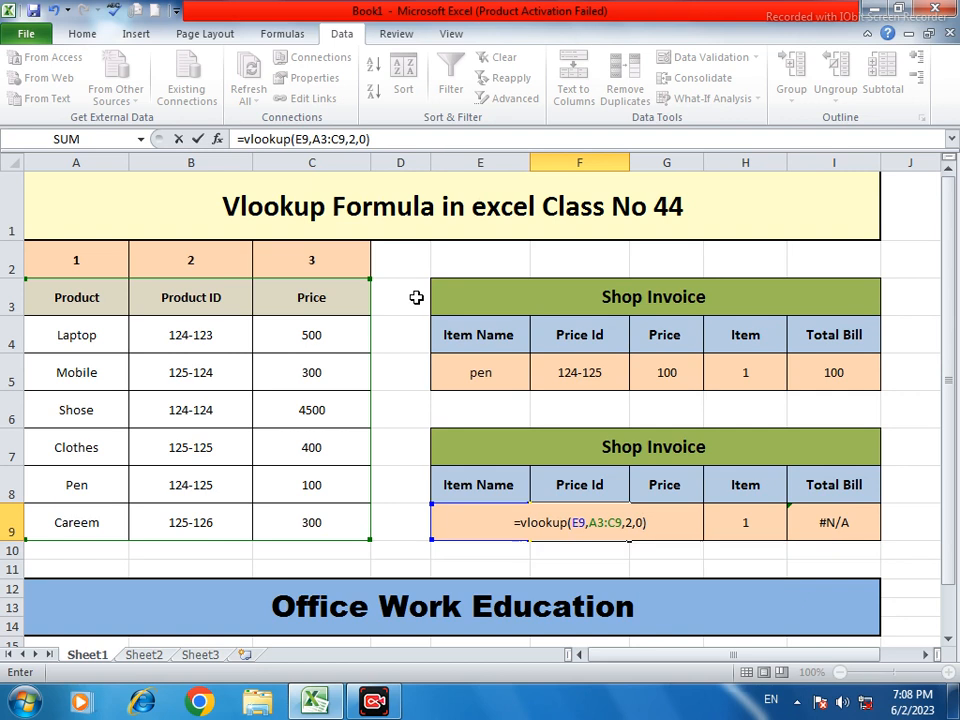